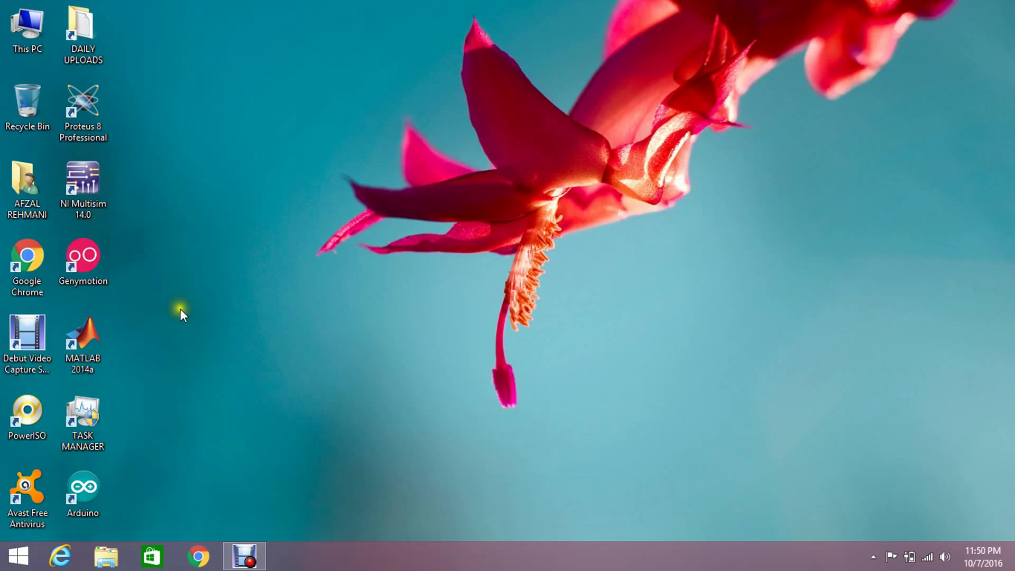
Launch MATLAB R2014a from its desktop shortcut
double_click(85, 331)
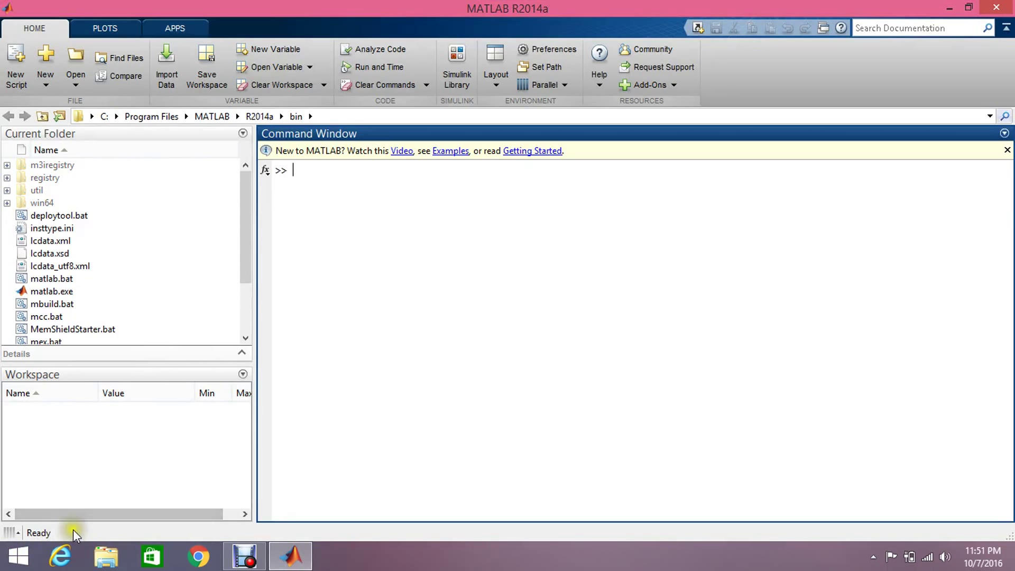
Start the hardware Support Package Installer from the Internet, retrying past the network error
left_click(643, 84)
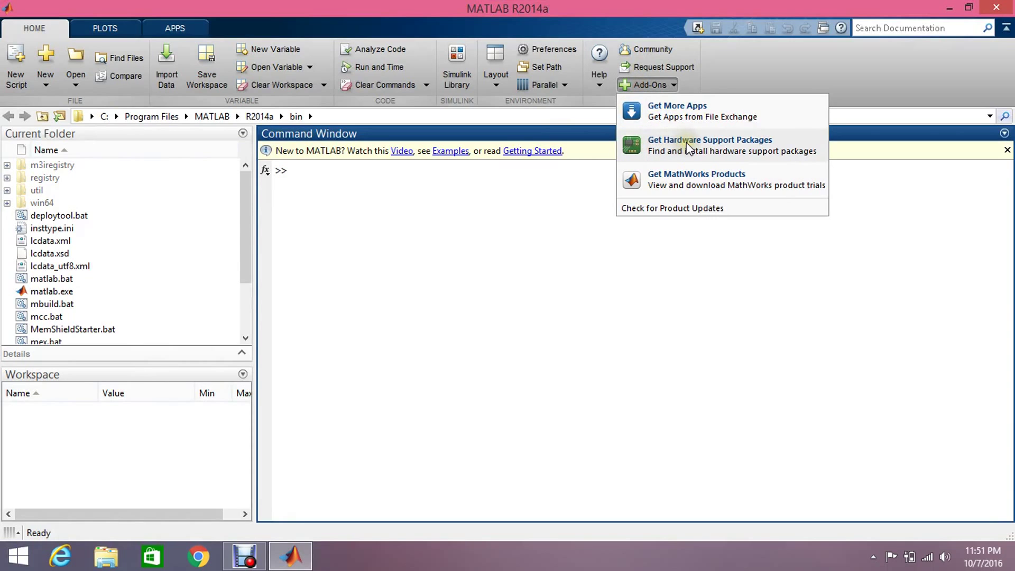
left_click(702, 150)
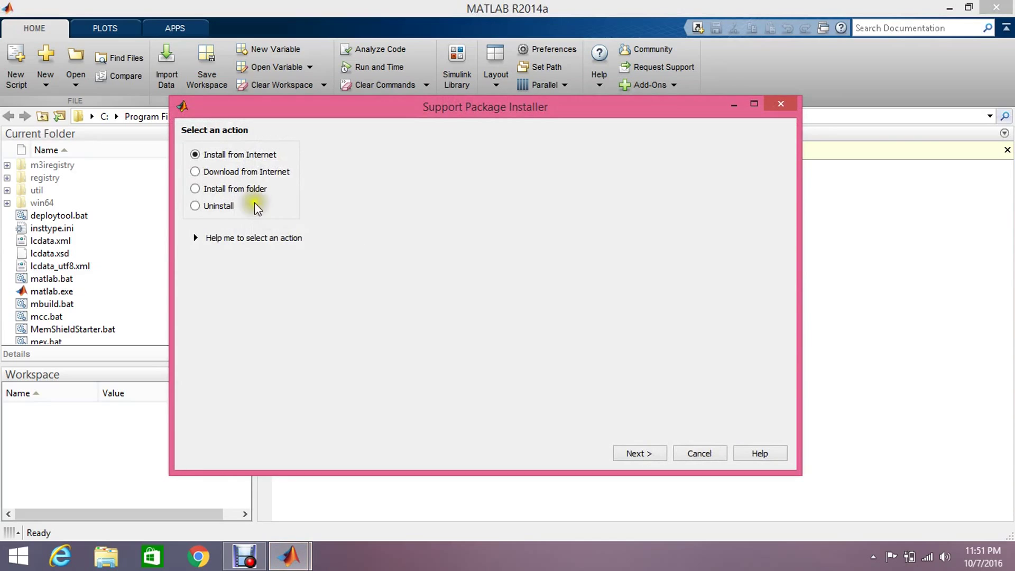
left_click(643, 454)
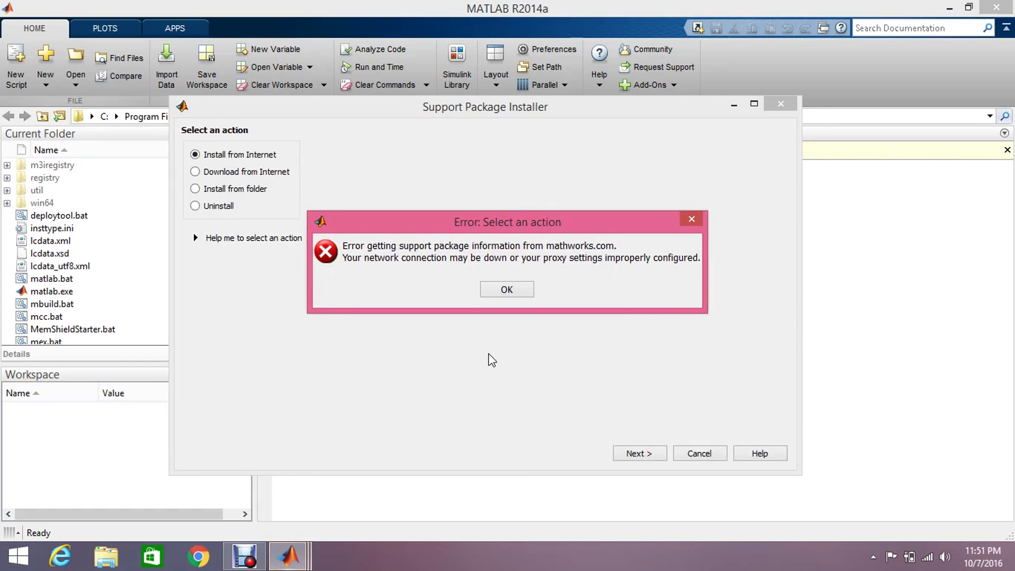
left_click(496, 291)
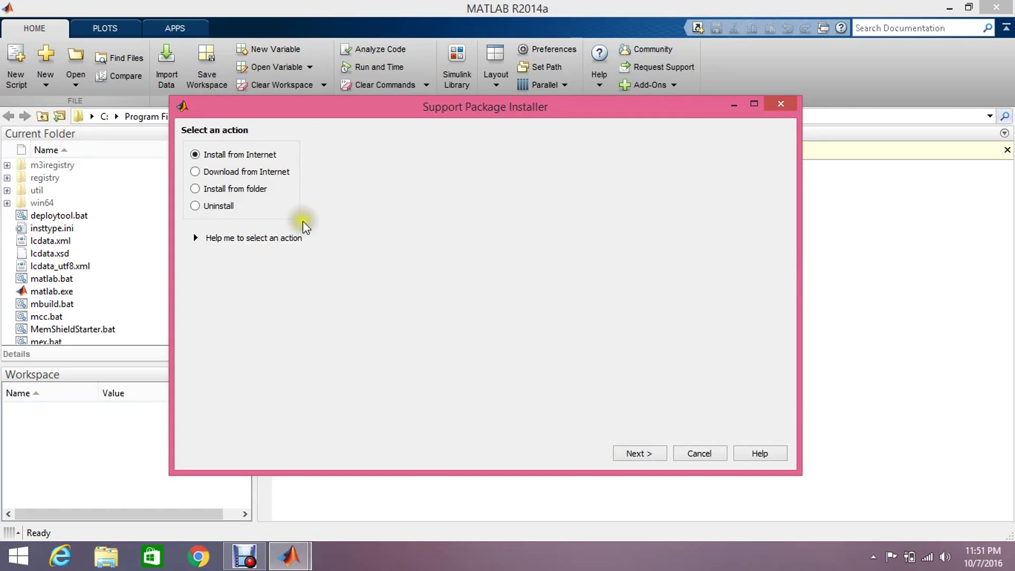
left_click(636, 454)
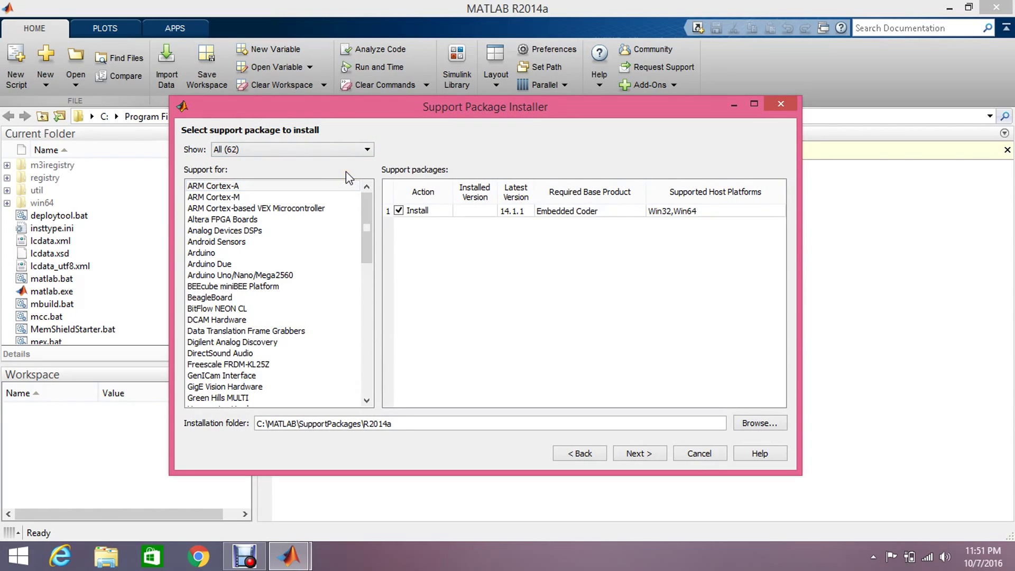
Select the Arduino Uno/Nano/Mega2560 support package and continue to the MathWorks account login
left_click_drag(369, 211, 368, 204)
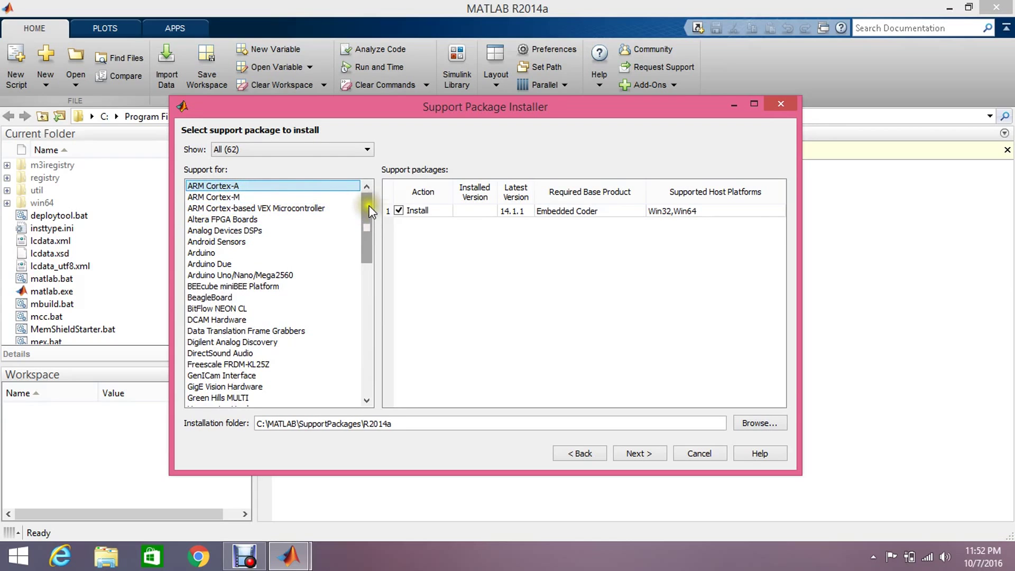
left_click_drag(368, 207, 365, 289)
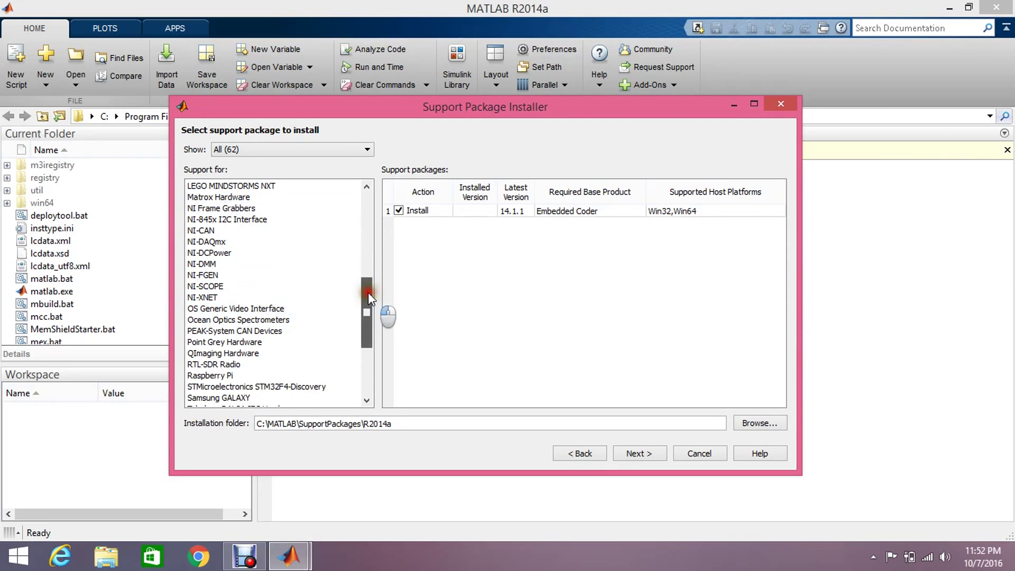
left_click_drag(368, 293, 369, 206)
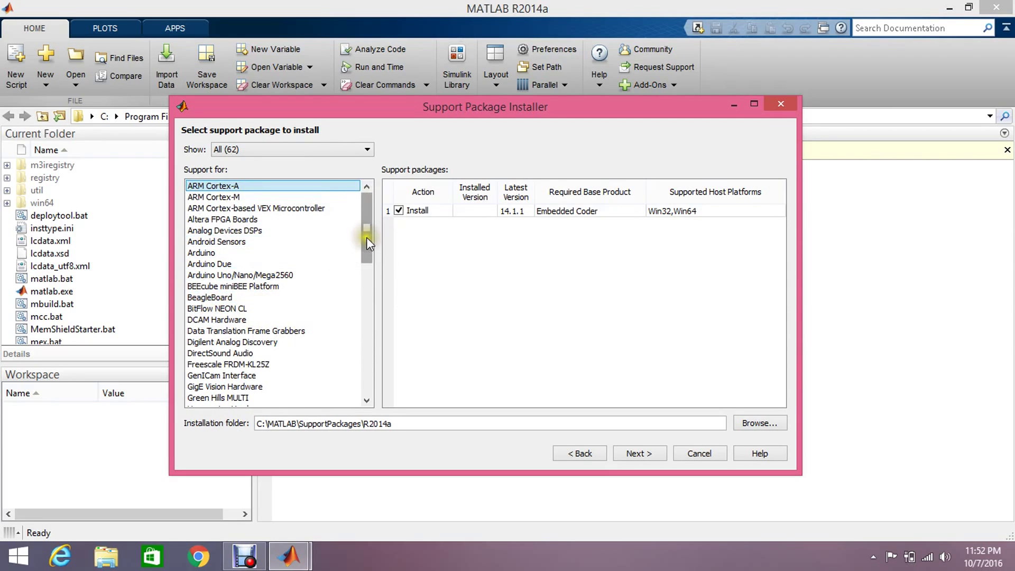
left_click_drag(366, 237, 366, 204)
left_click(234, 275)
left_click(635, 453)
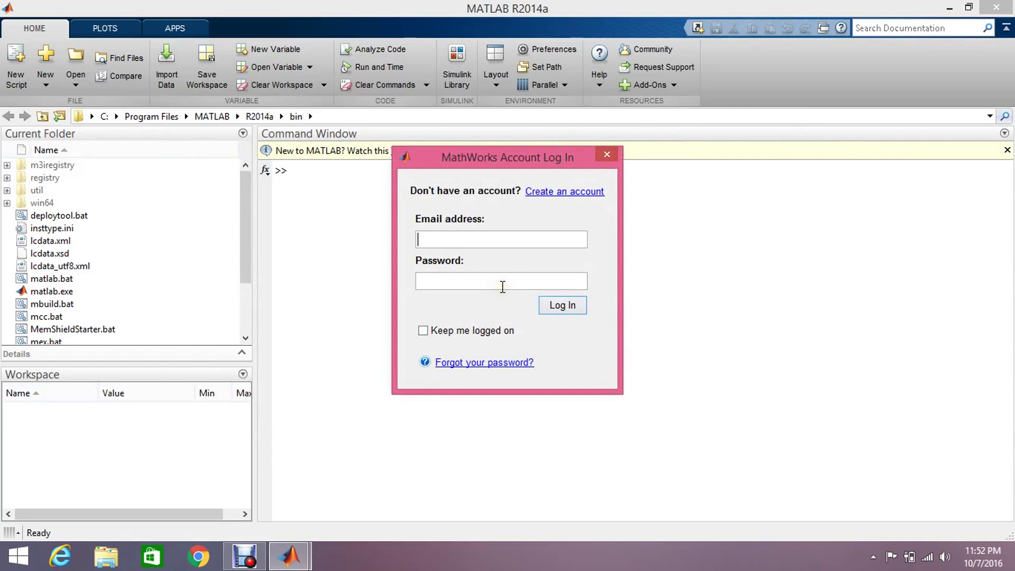
Enter the MathWorks account e-mail address and password in the login dialog
type("M")
key("BackSpace")
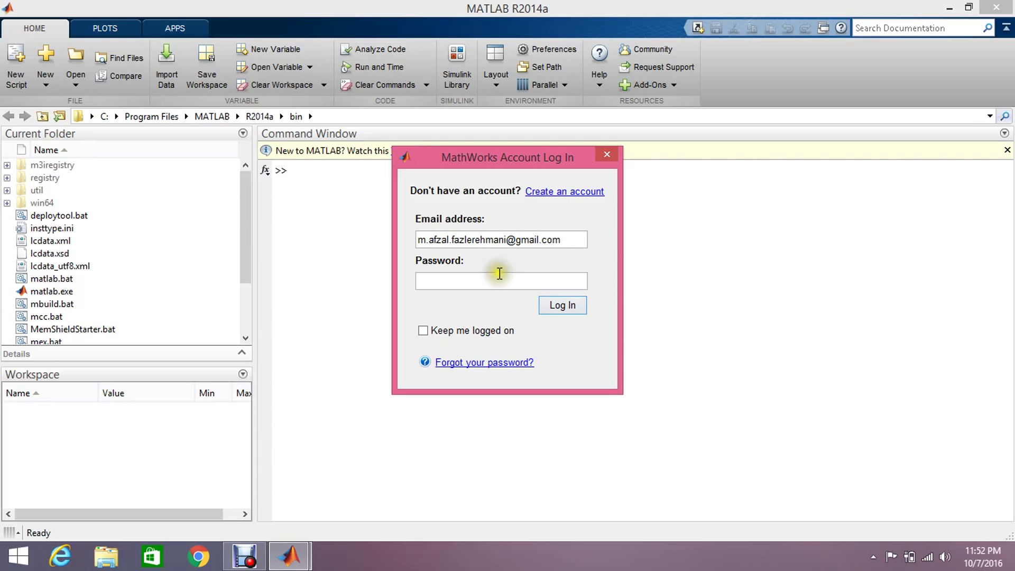
left_click(501, 279)
type("•••••••••••")
Log in, accept the license agreements and install the Arduino support package, retrying after the error
key("Return")
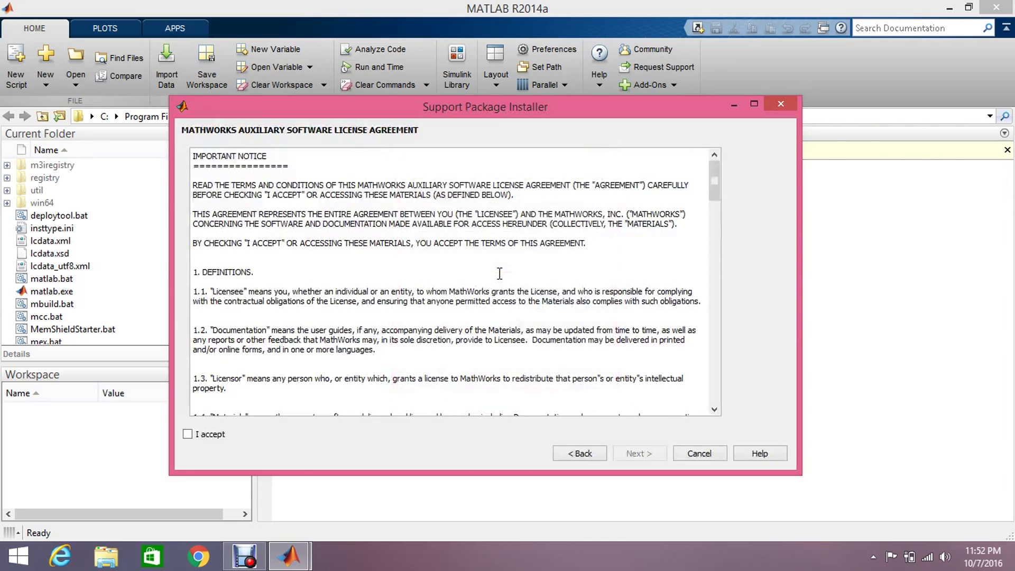
left_click(188, 434)
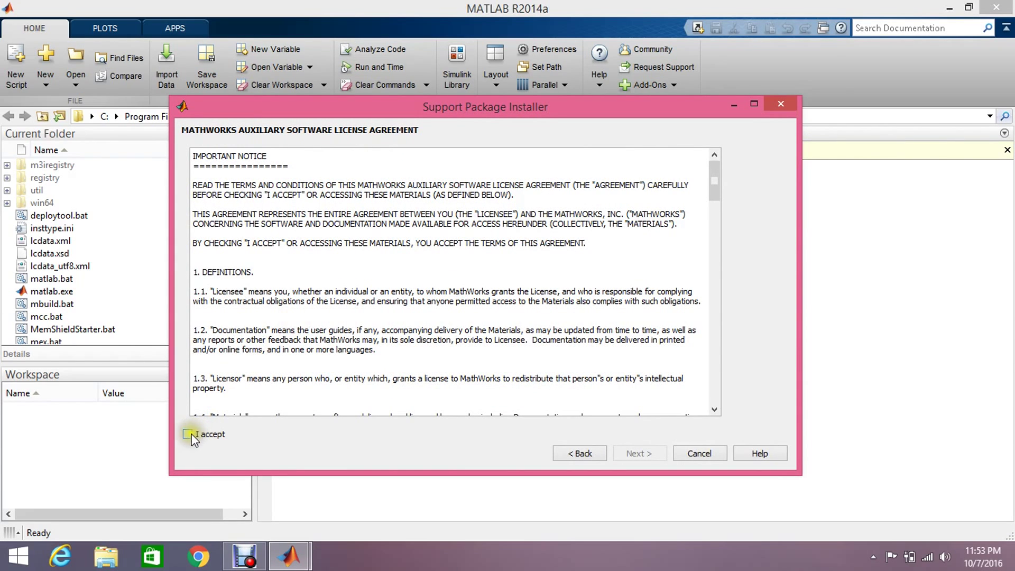
left_click(640, 452)
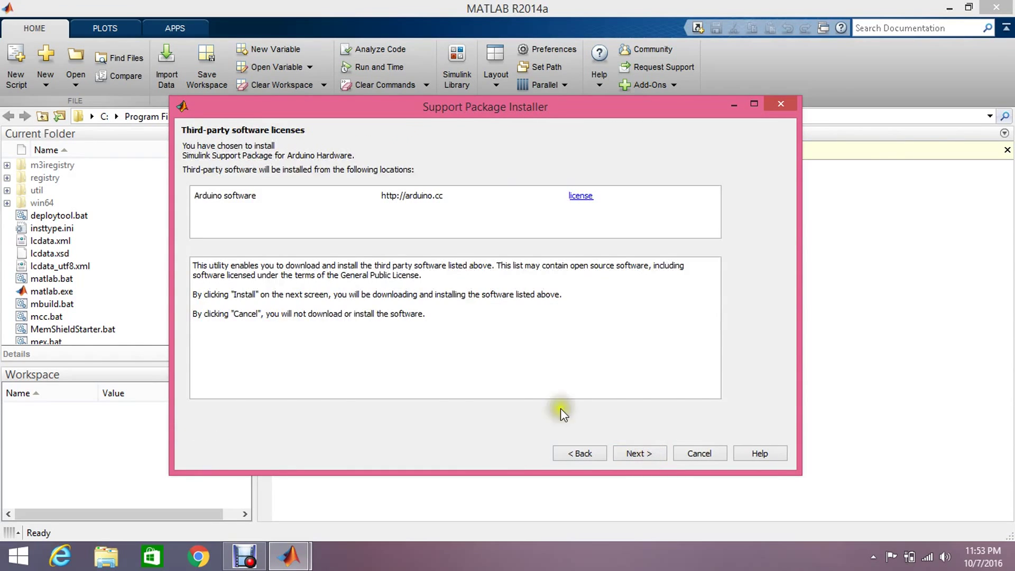
left_click(646, 456)
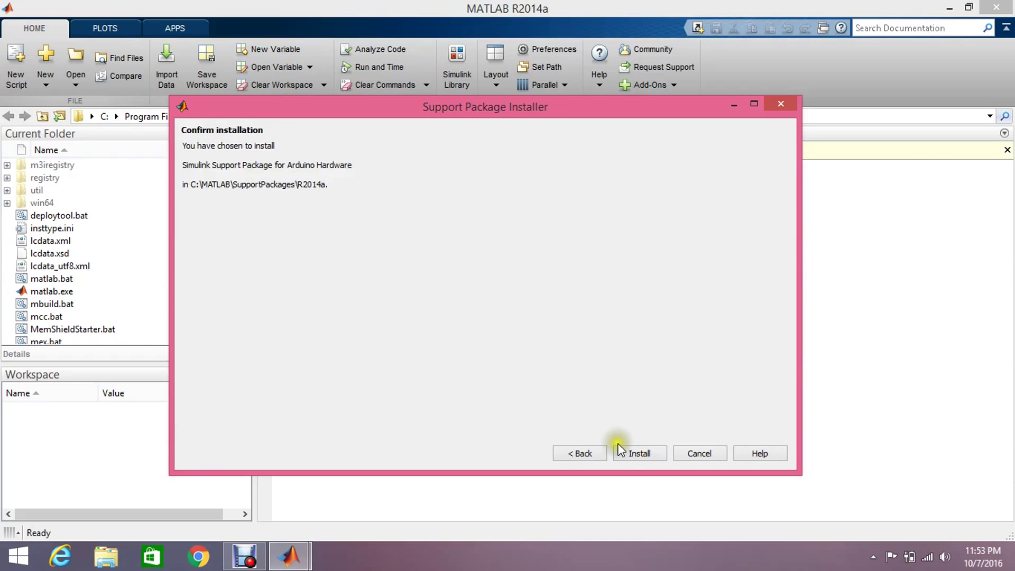
left_click(619, 449)
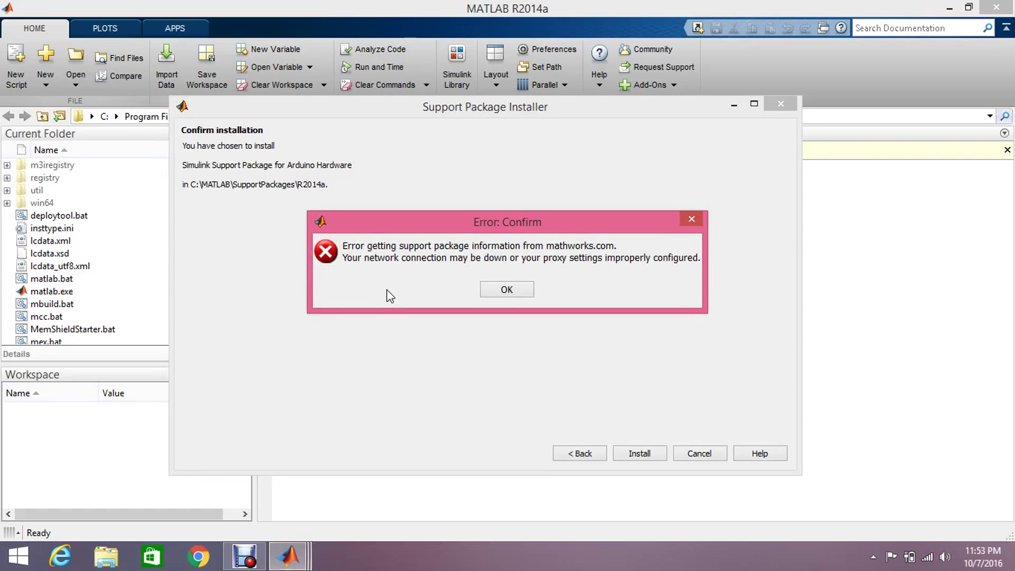
left_click(501, 291)
left_click(632, 453)
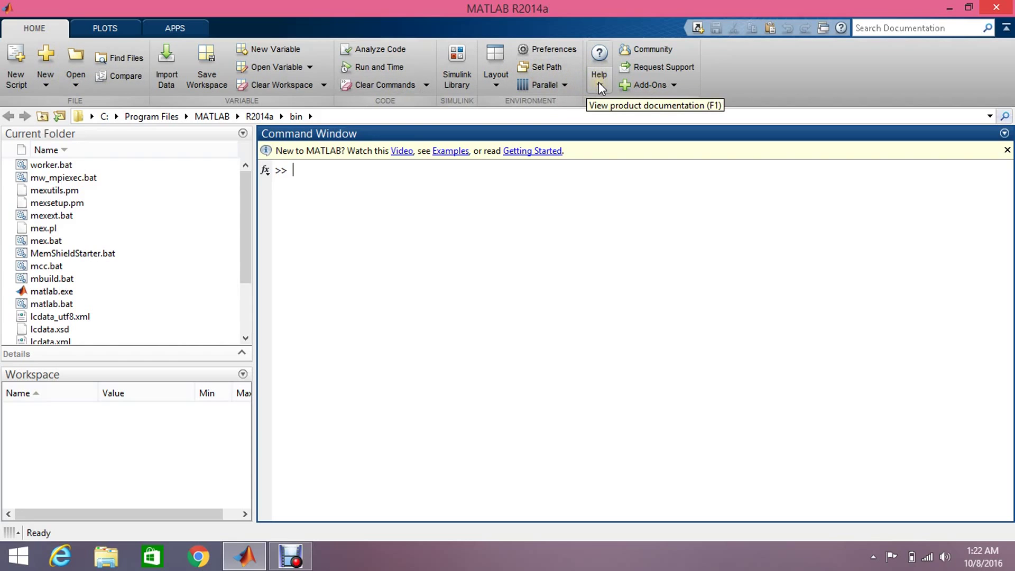
Search the MATLAB documentation for 'arduin' and scroll through the Arduino results
left_click(598, 58)
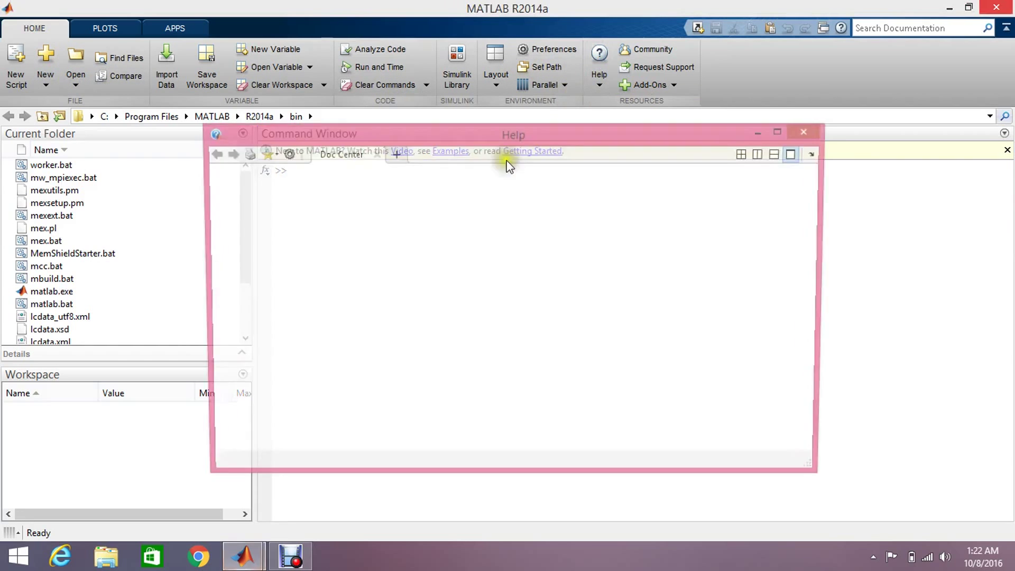
left_click(447, 192)
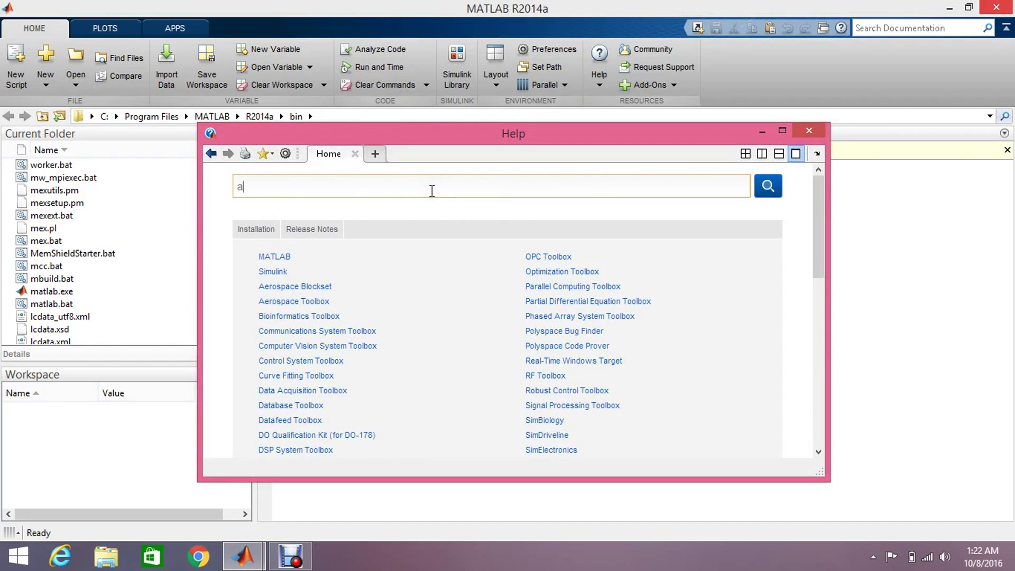
type("arduino")
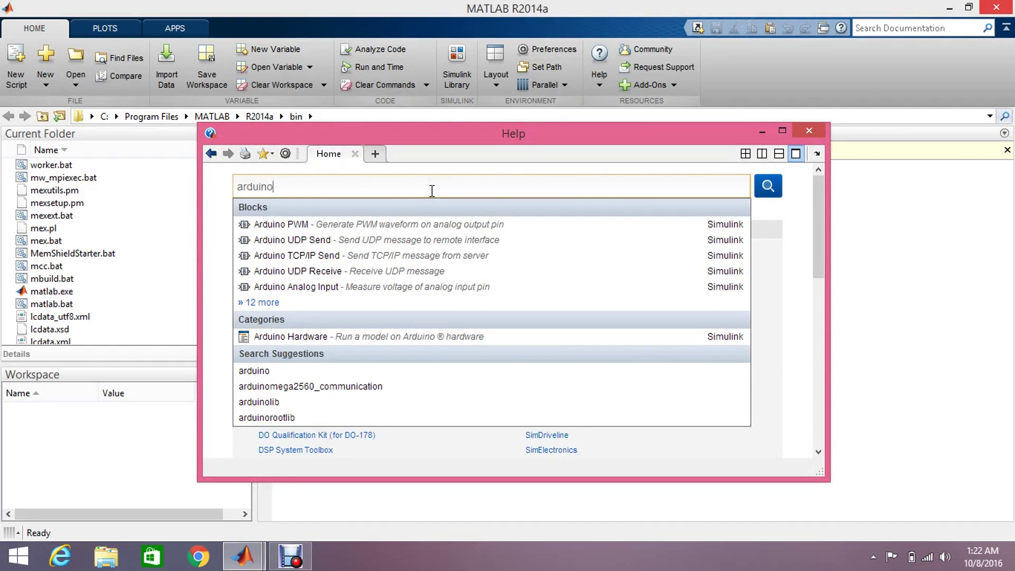
key("Return")
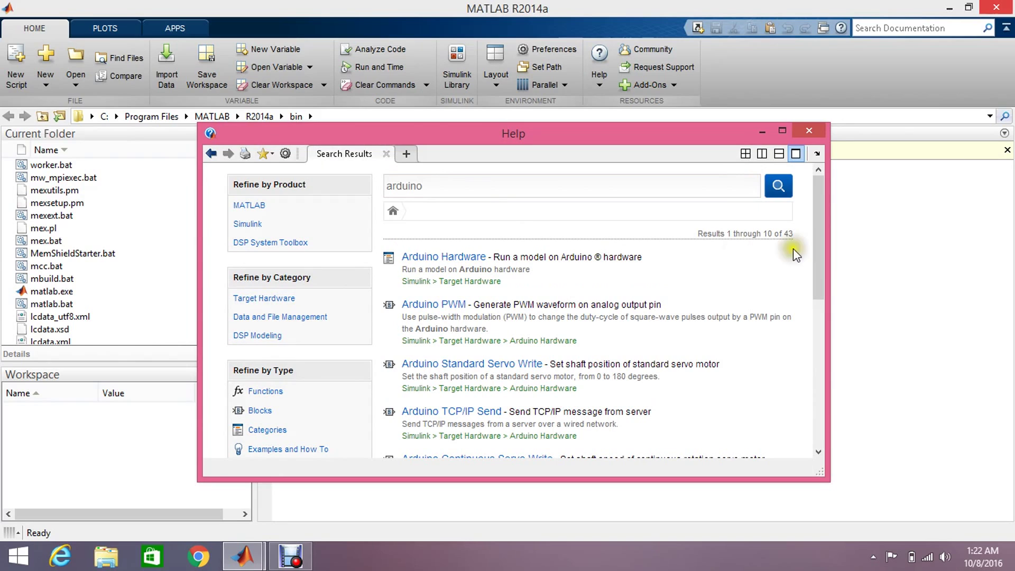
left_click_drag(819, 245, 819, 271)
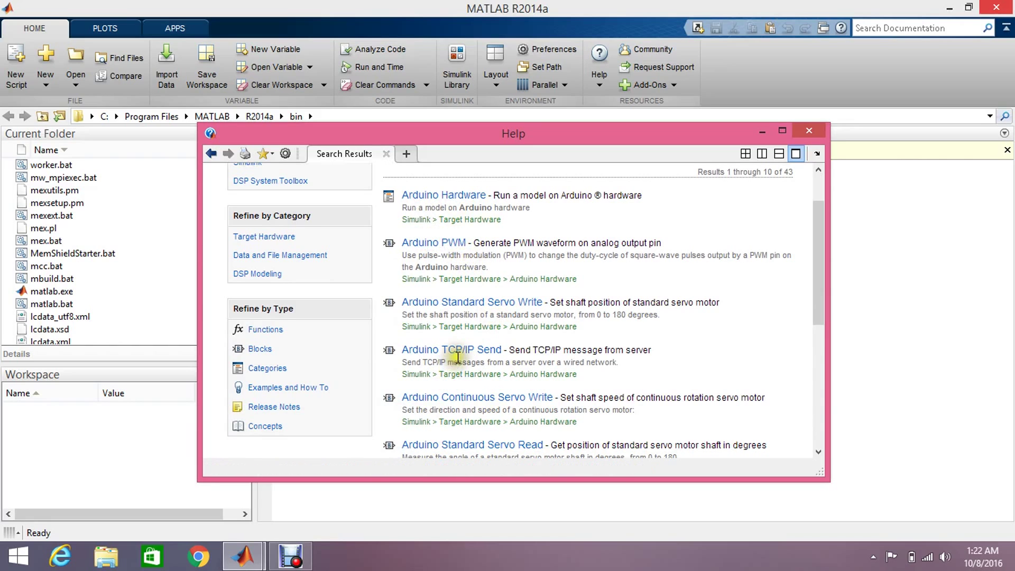
left_click_drag(822, 280, 820, 345)
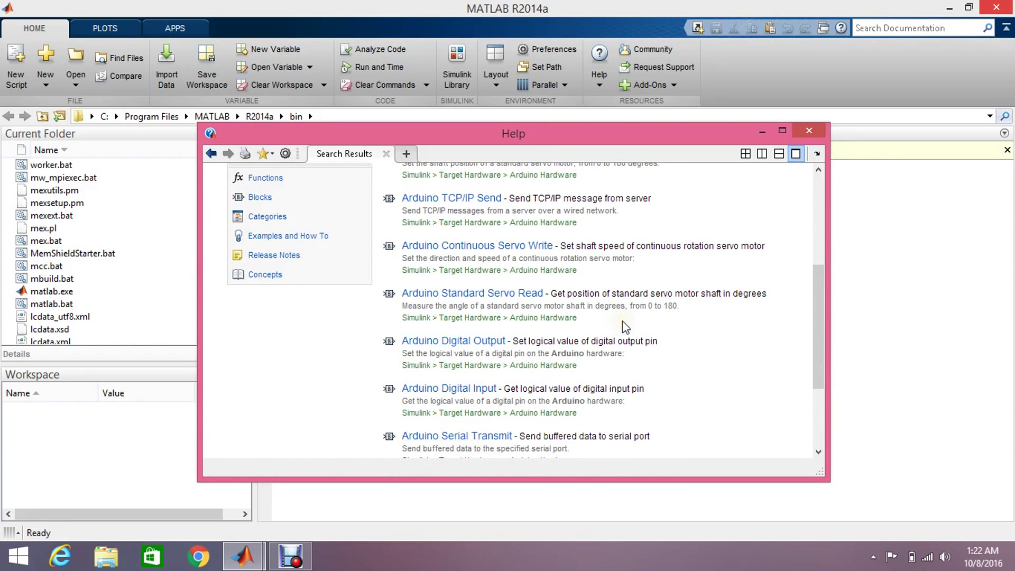
left_click_drag(816, 306, 817, 190)
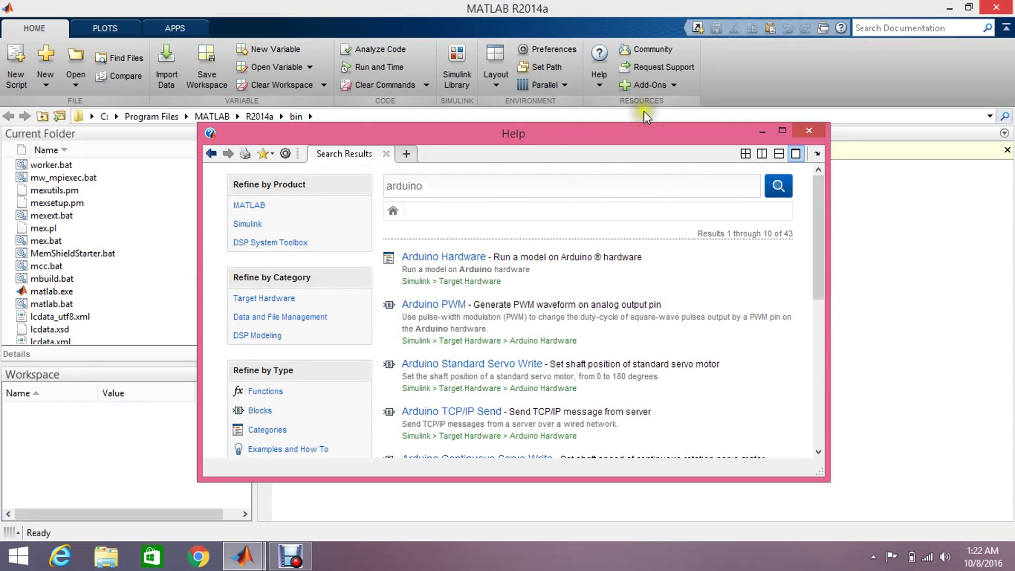
Close the help results, create a blank Simulink model and open the Simulink Library Browser
left_click(808, 130)
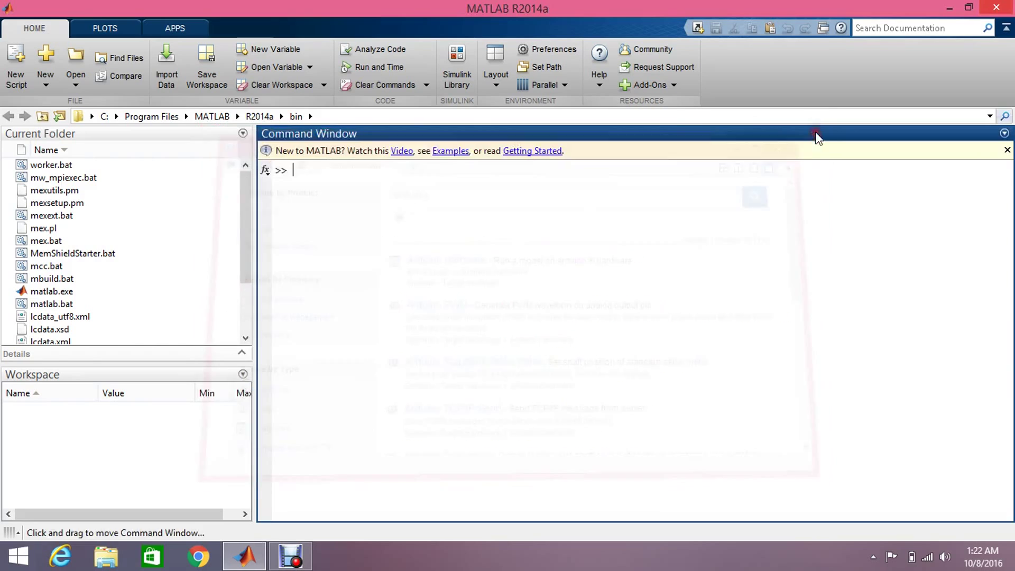
left_click(49, 87)
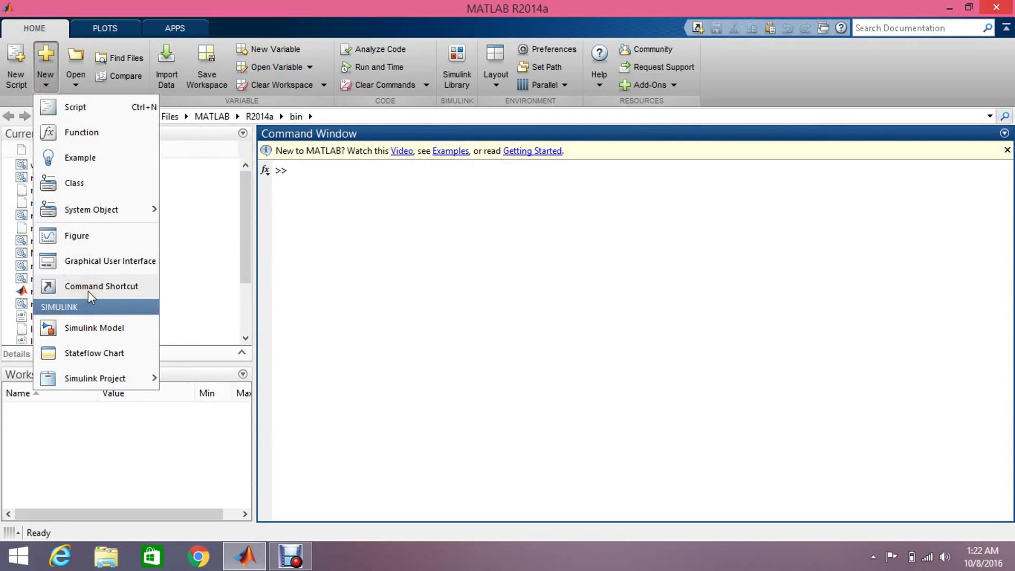
left_click(94, 330)
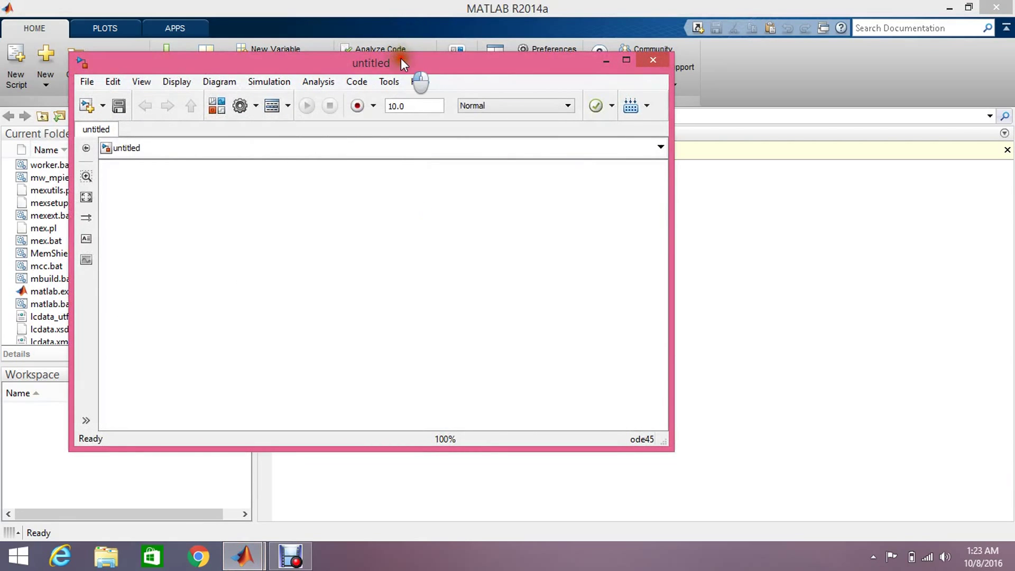
left_click_drag(401, 58, 389, 125)
left_click(458, 71)
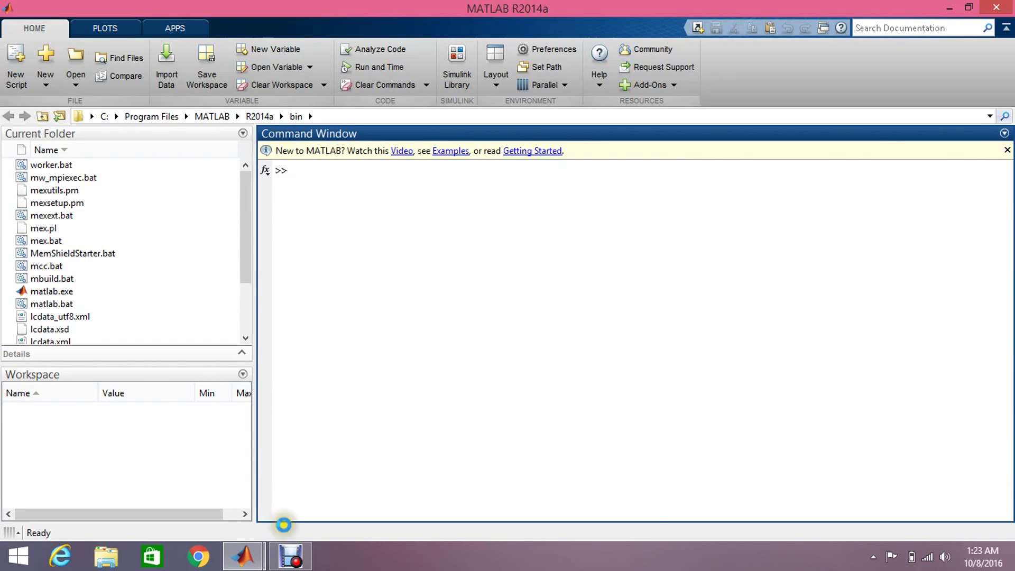
left_click(243, 555)
Open the Common group of the Simulink Support Package for Arduino Hardware in the Library Browser
left_click(305, 506)
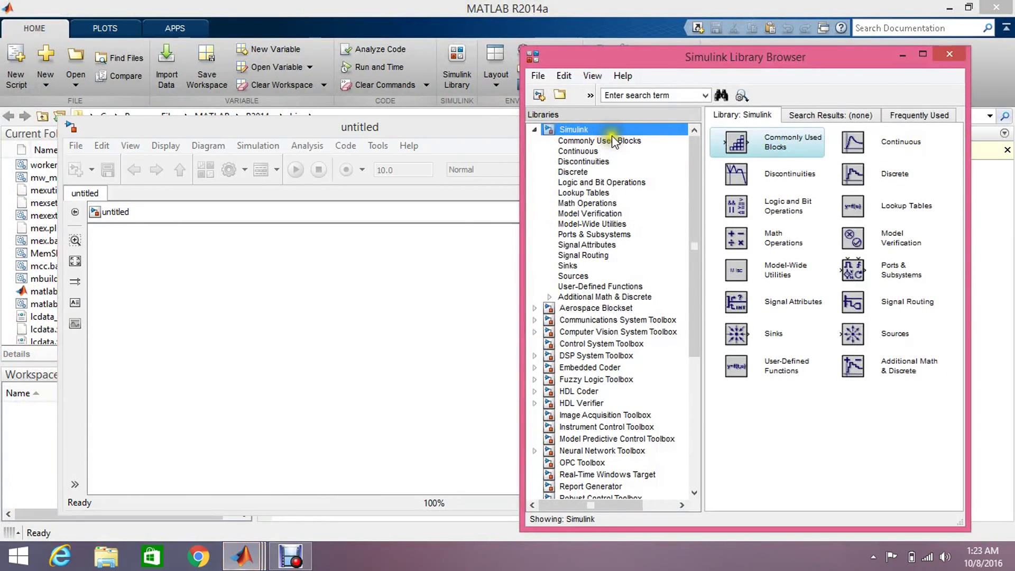
left_click_drag(692, 168, 699, 354)
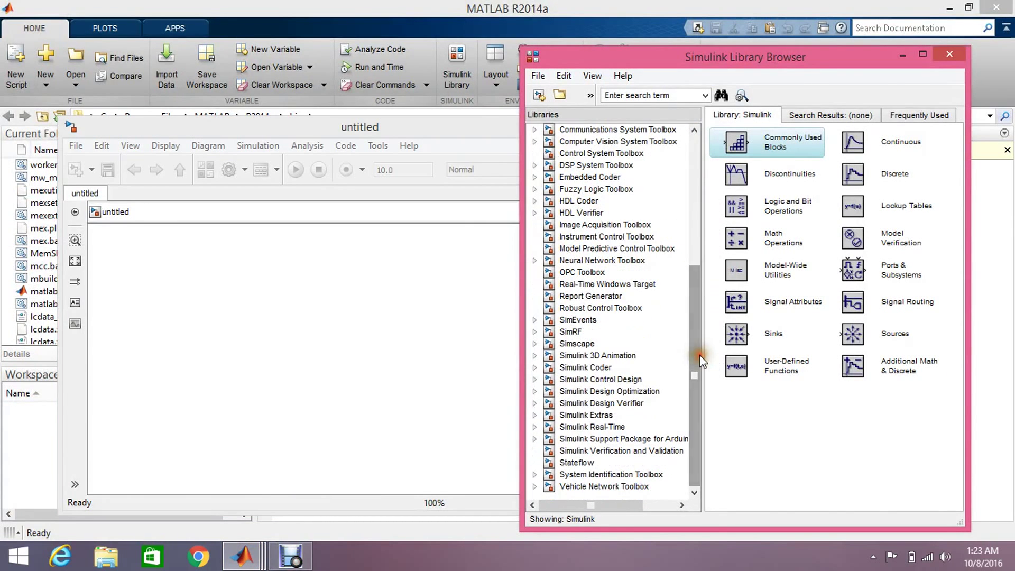
left_click(591, 438)
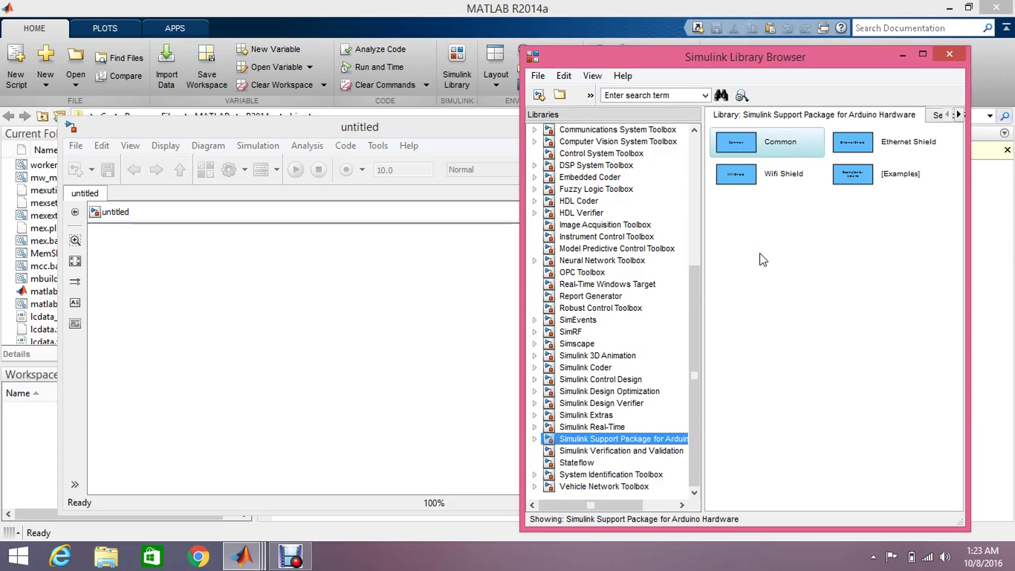
double_click(769, 148)
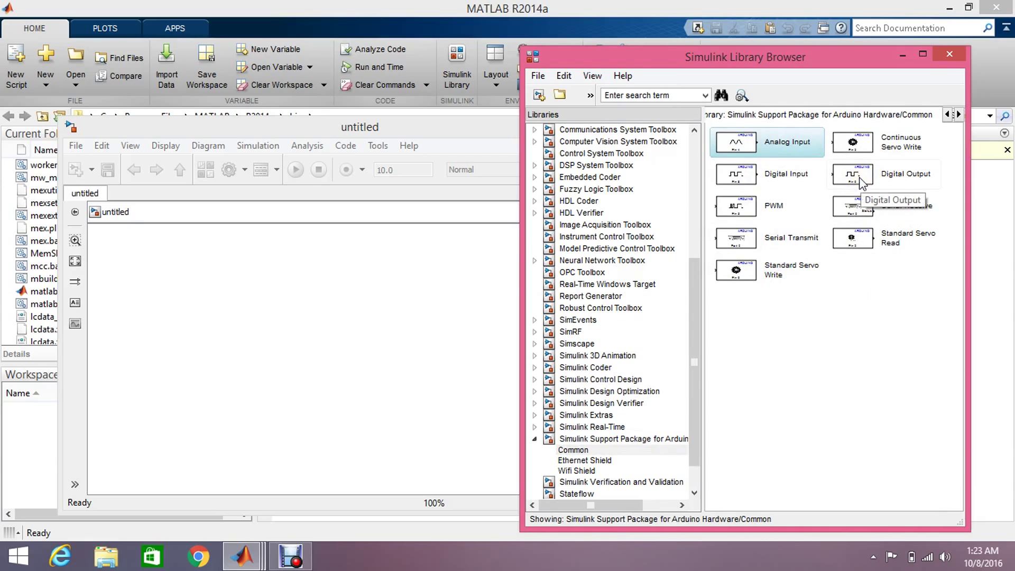
Add Digital Output from Arduino Common, Scope from Sinks and Pulse Generator from Sources; close the library
left_click_drag(861, 183, 380, 306)
left_click_drag(309, 305, 309, 306)
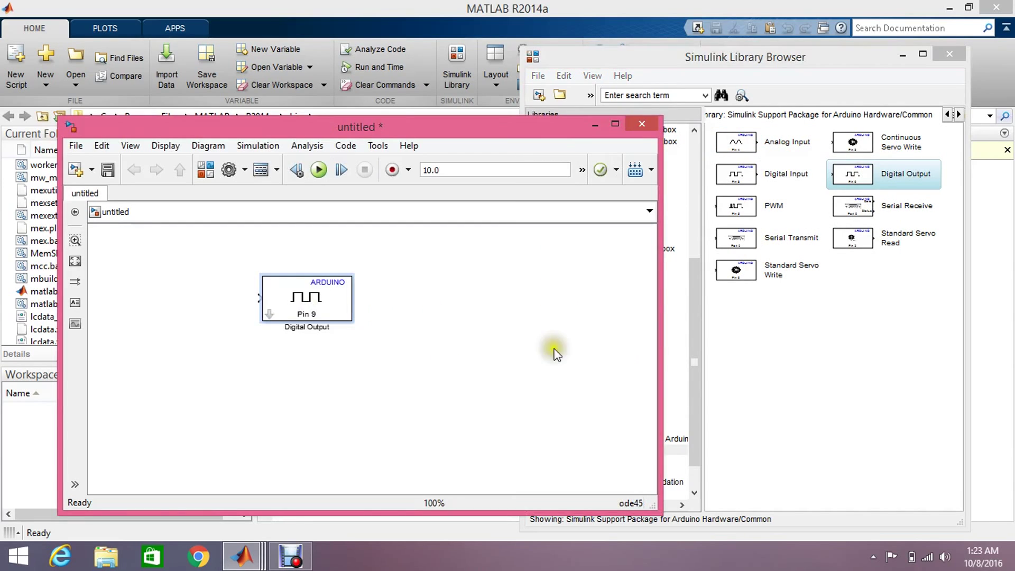
left_click(691, 318)
left_click_drag(690, 315, 691, 133)
left_click(567, 265)
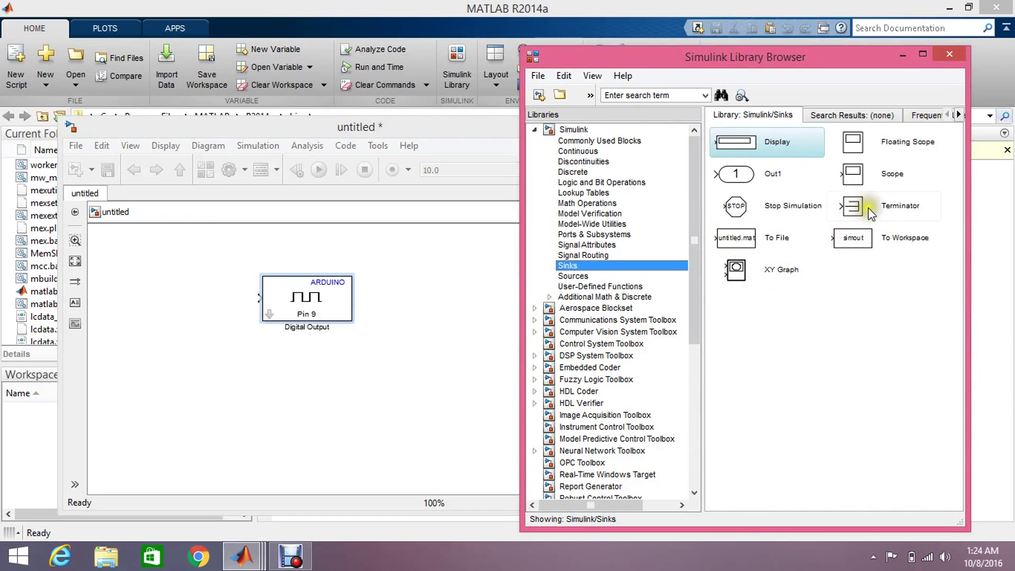
left_click(883, 178)
left_click_drag(883, 178, 362, 376)
left_click(695, 200)
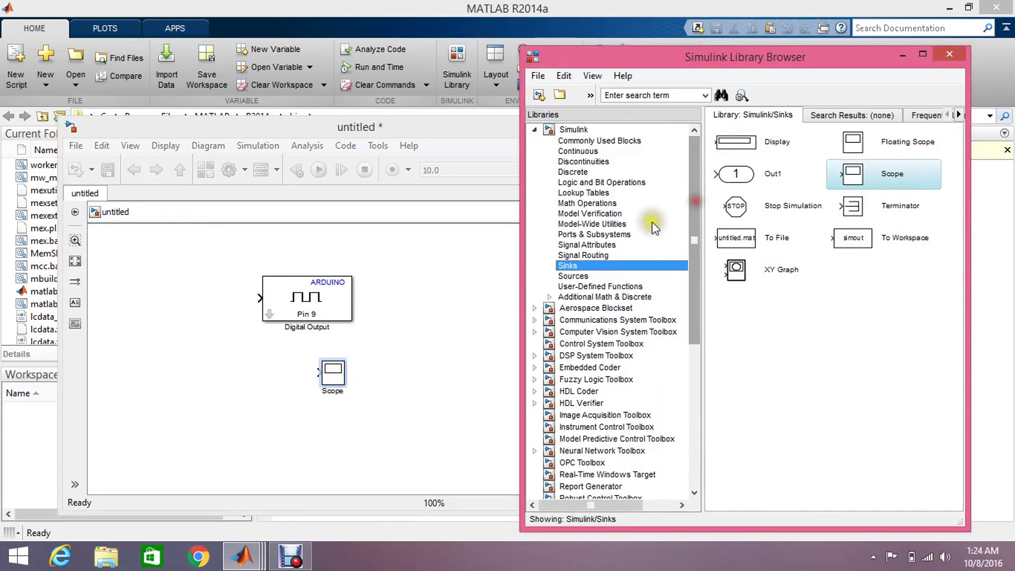
left_click(575, 275)
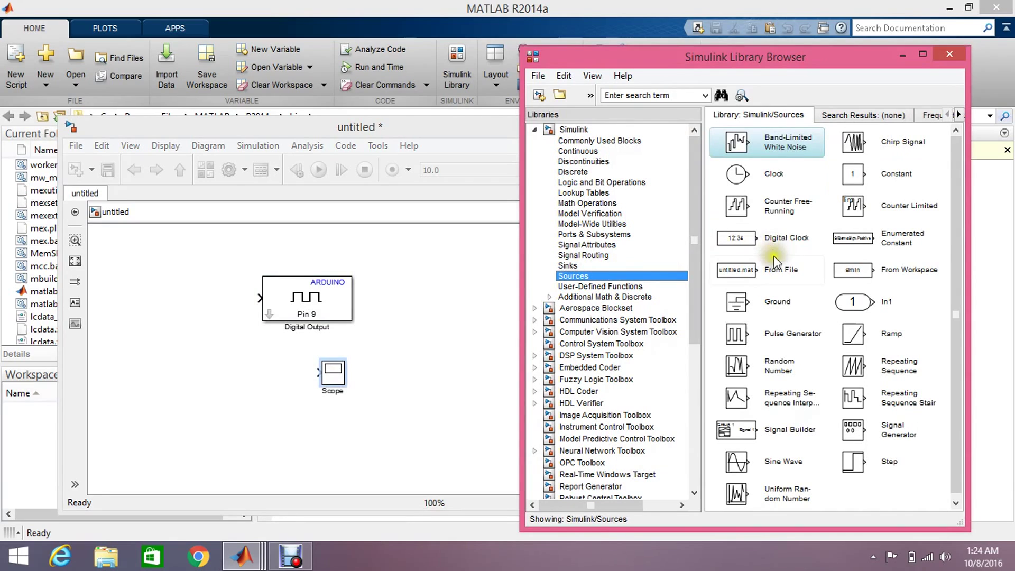
left_click_drag(769, 337, 179, 314)
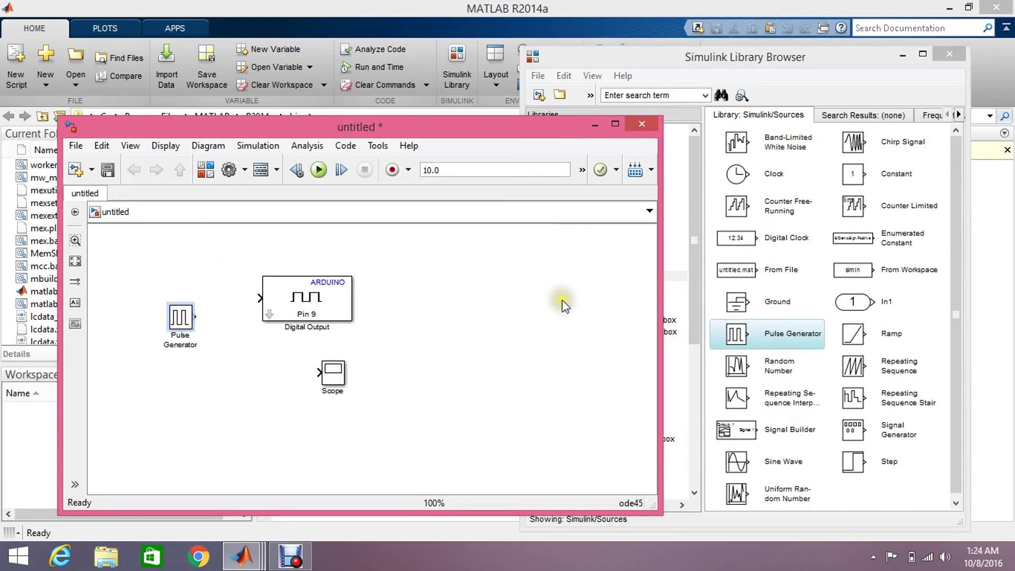
left_click(950, 53)
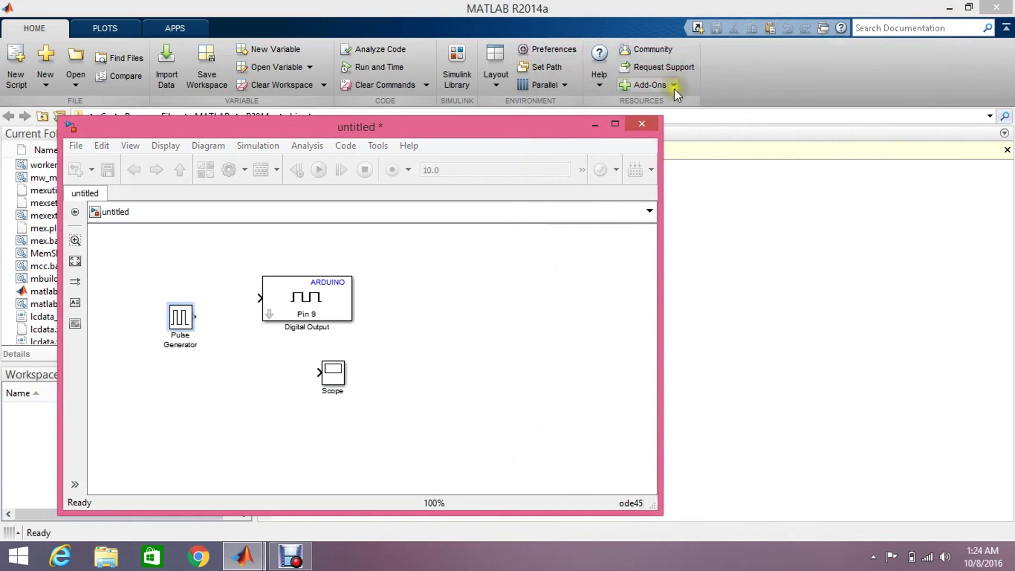
Maximize the model, rearrange the blocks, and wire the Pulse Generator to the Scope and Digital Output
left_click(616, 124)
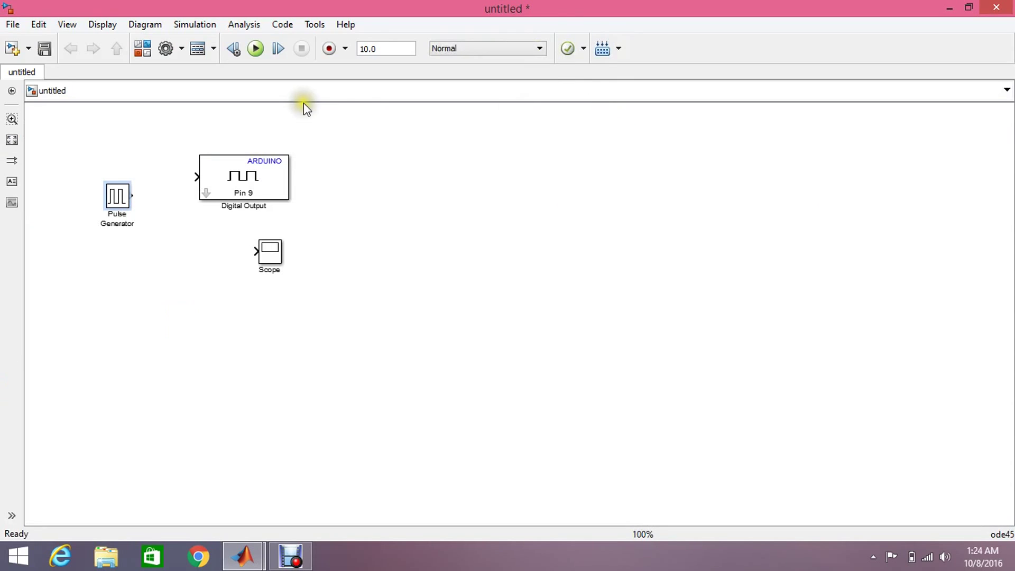
left_click(236, 193)
left_click_drag(236, 193, 399, 194)
left_click_drag(268, 242, 279, 296)
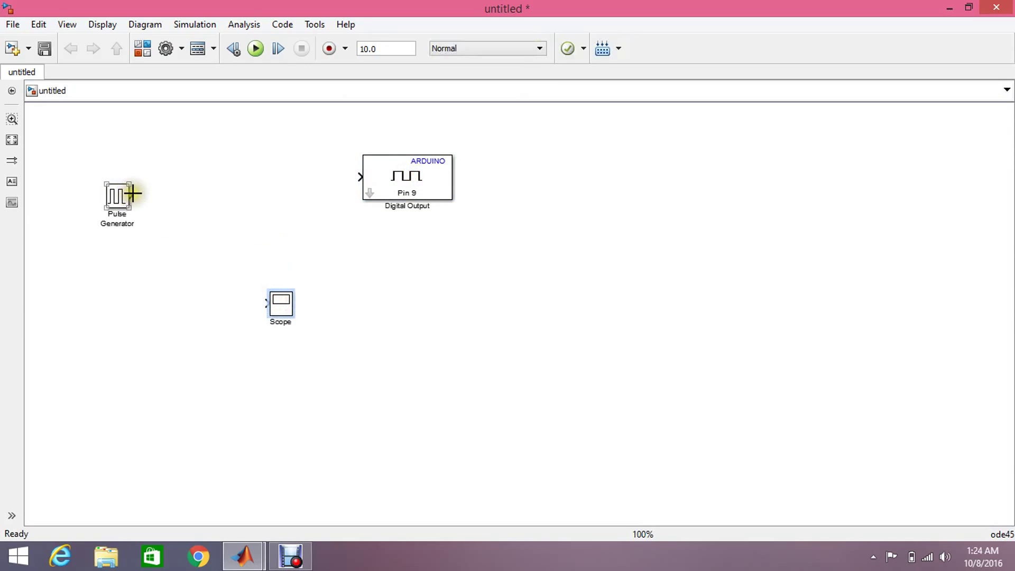
mouse_move(131, 195)
left_mouse_down()
mouse_move(202, 270)
mouse_move(266, 303)
left_mouse_up()
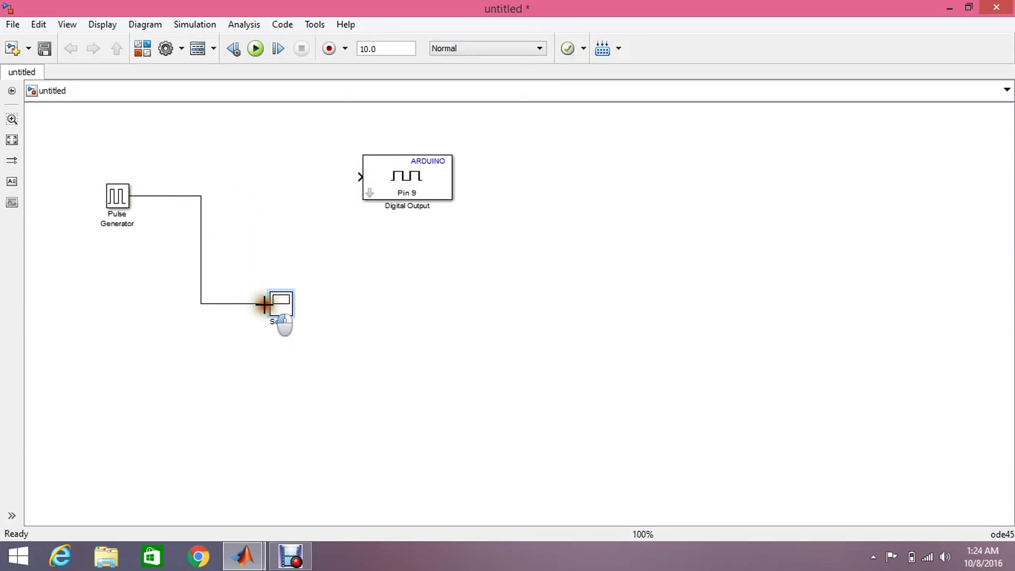
left_click_drag(357, 176, 201, 190)
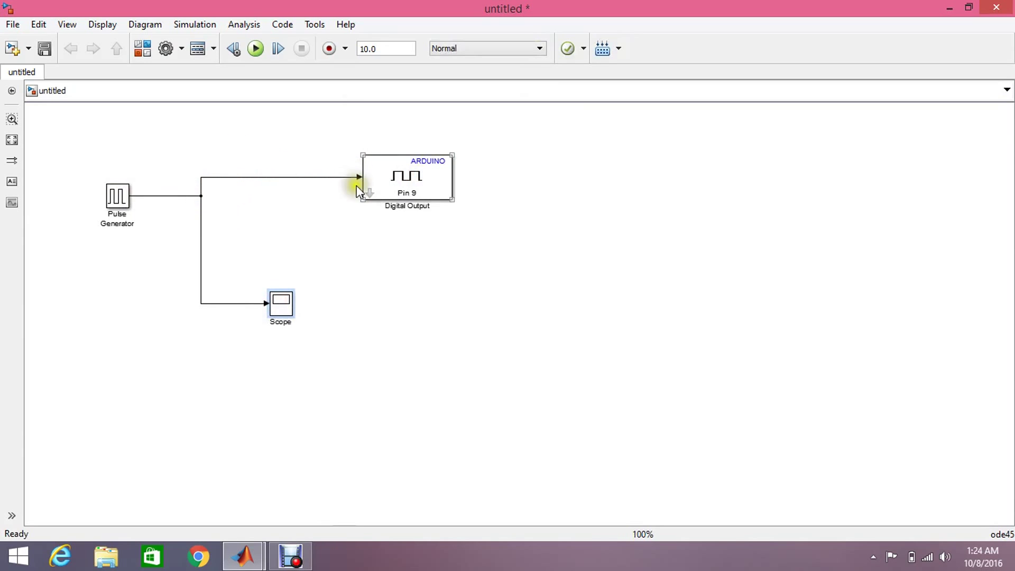
left_click(383, 188)
left_click(420, 223)
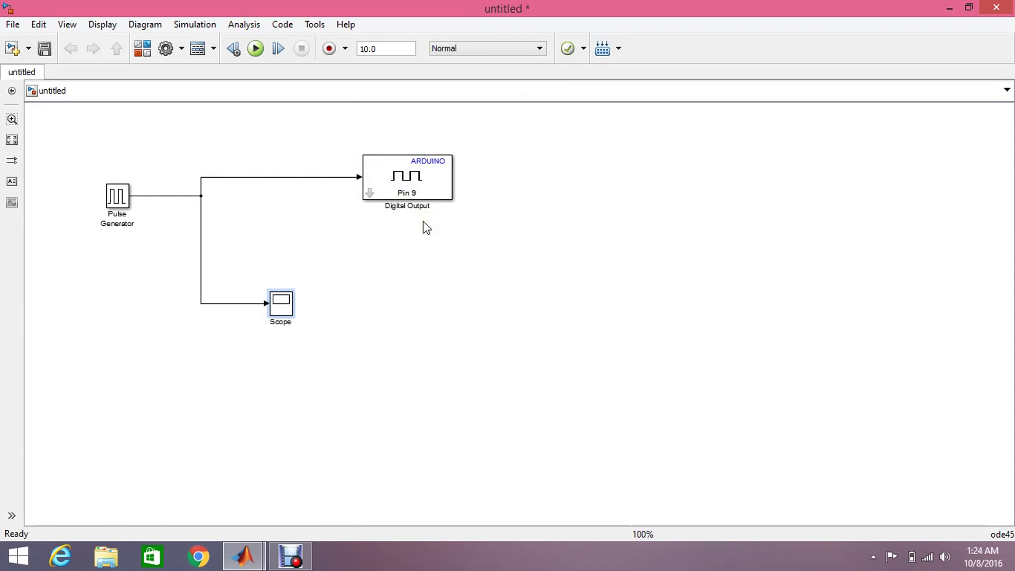
Set the Digital Output block's pin number to 13
left_click(412, 208)
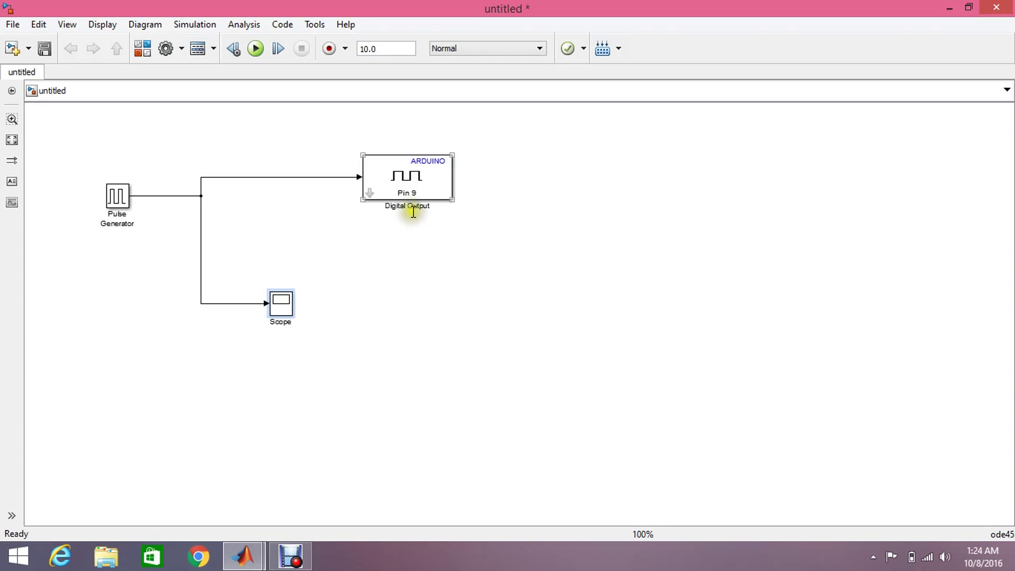
double_click(408, 183)
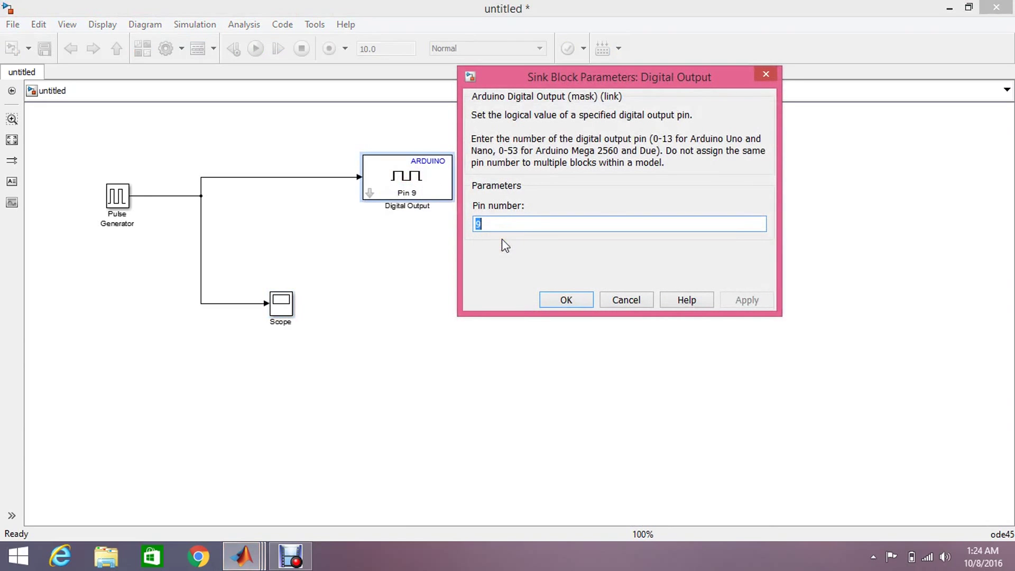
type("13")
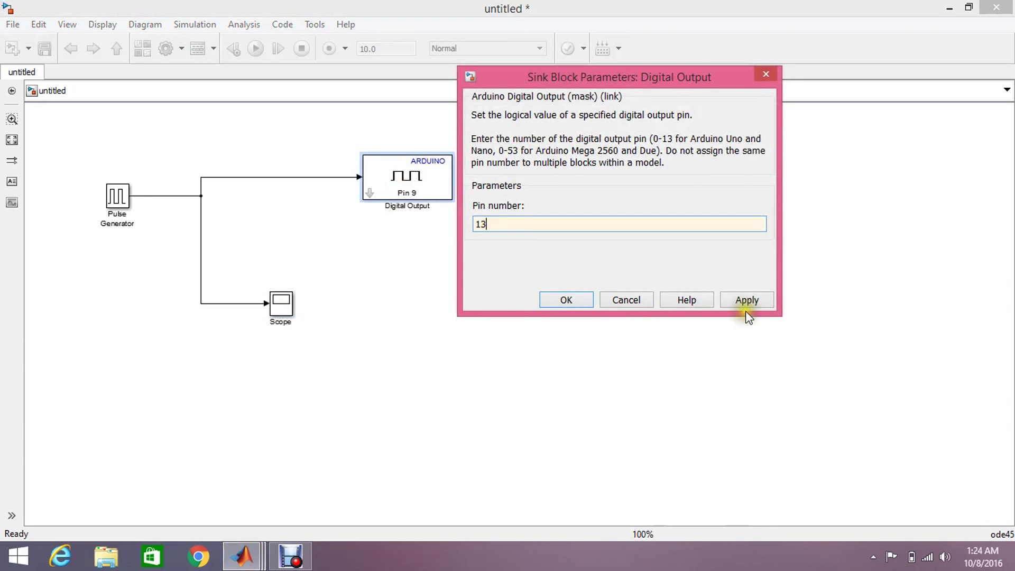
left_click(746, 301)
left_click(570, 301)
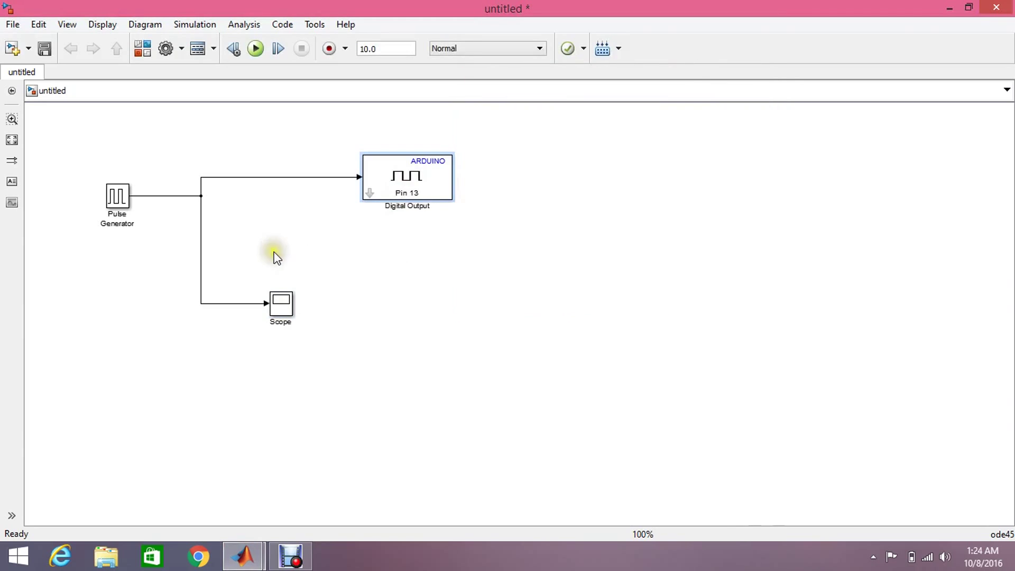
In the Pulse Generator parameters, keep the pulse type Time based and set Amplitude to 5
double_click(120, 203)
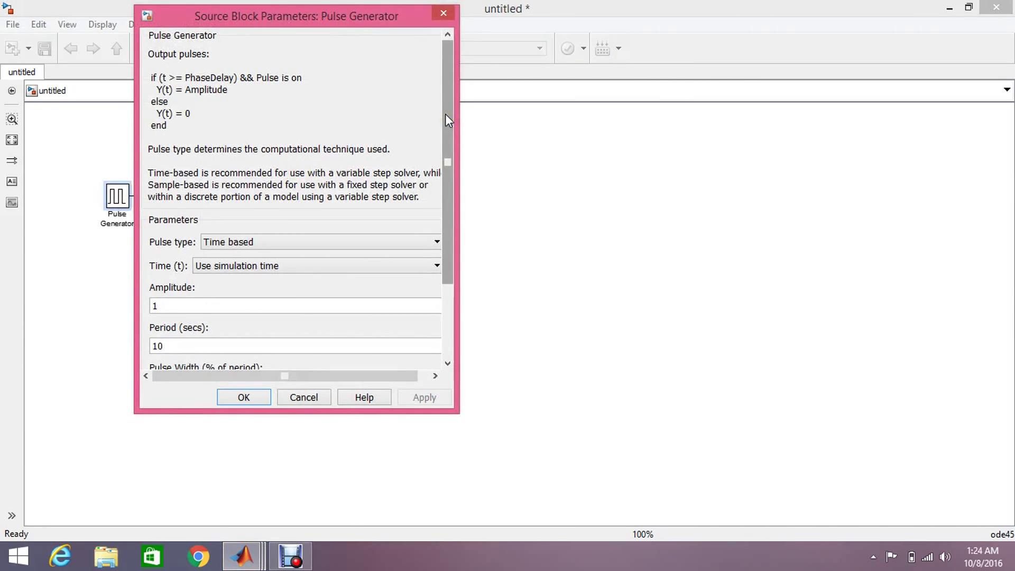
left_click_drag(445, 113, 460, 206)
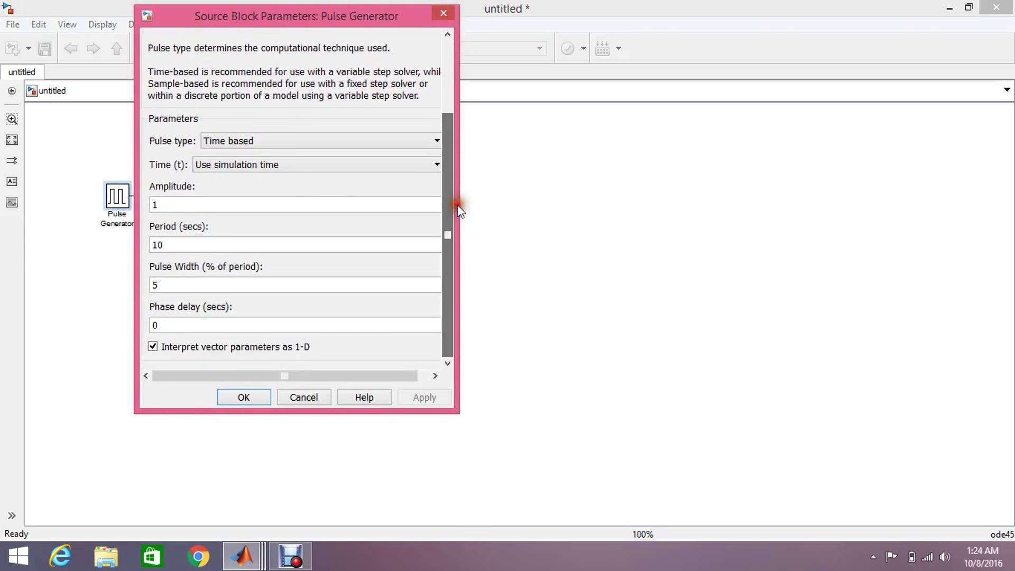
double_click(307, 201)
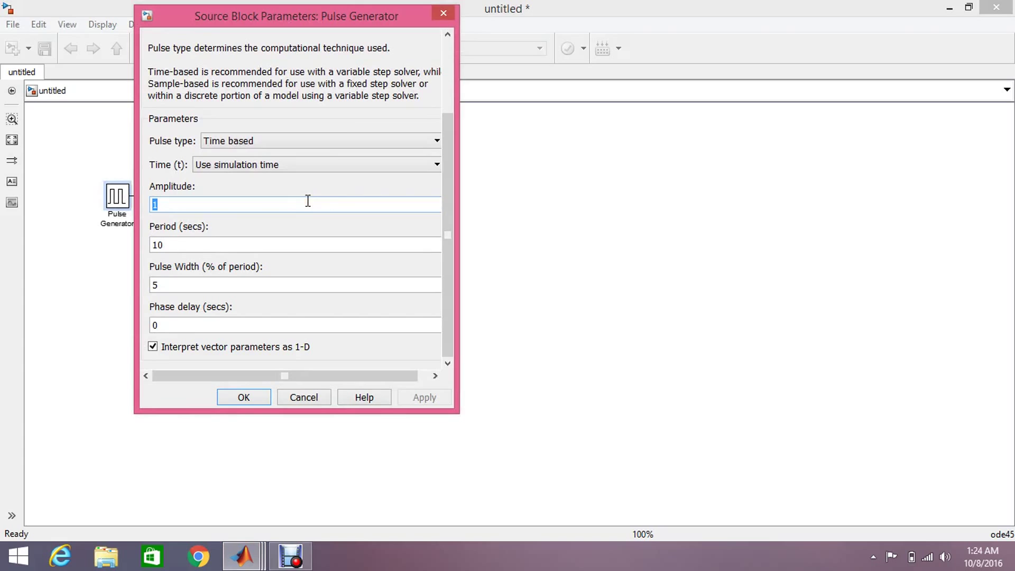
left_click(329, 141)
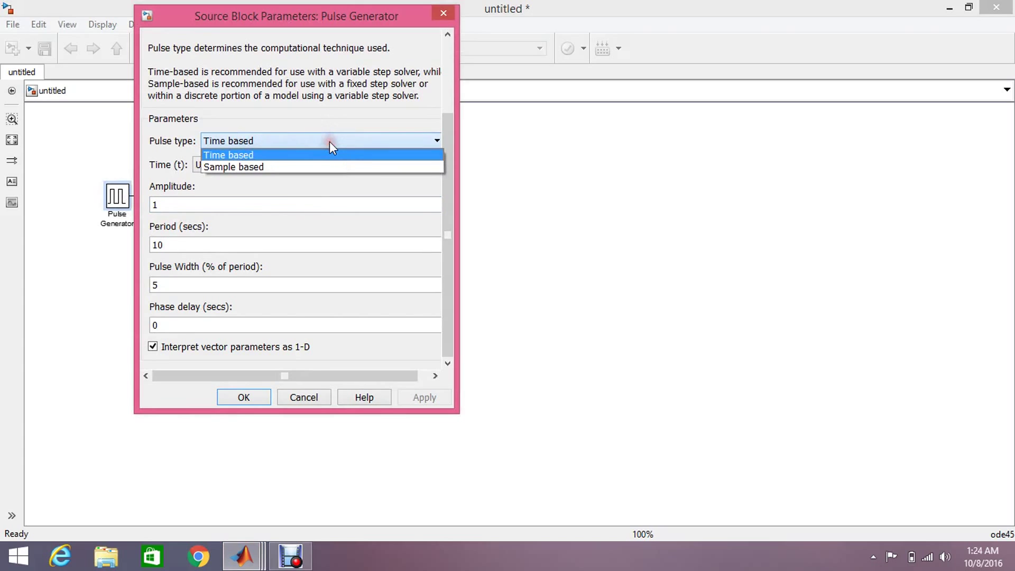
left_click(329, 154)
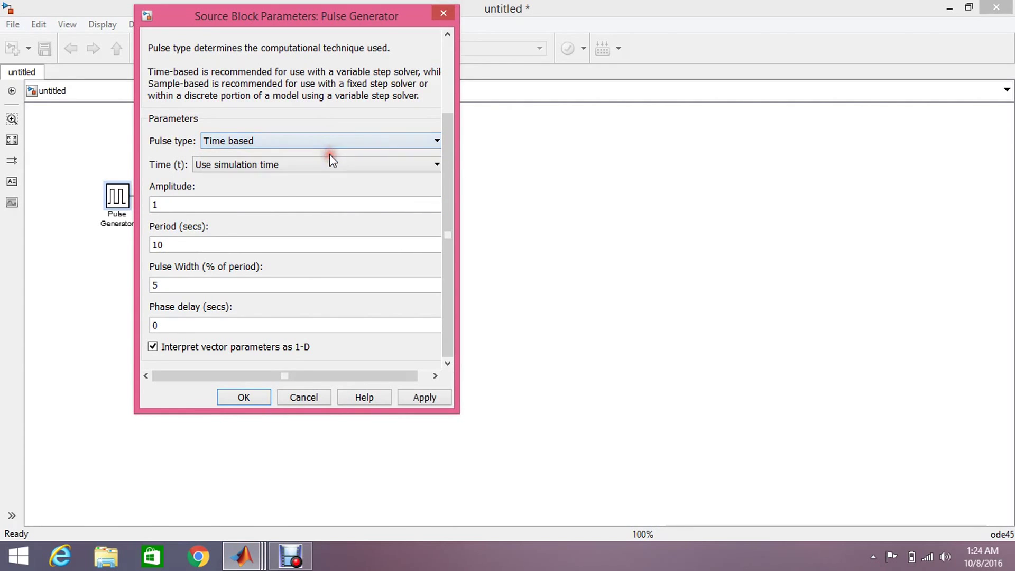
double_click(266, 202)
type("5")
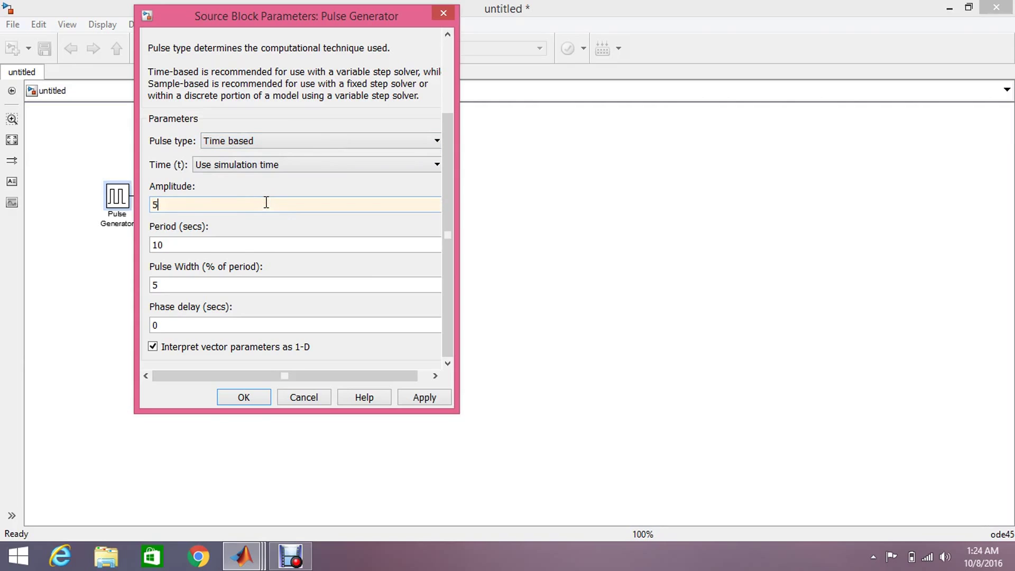
left_click(275, 226)
Set Period to 1 and Pulse Width to 50, then apply and confirm the parameters
double_click(279, 245)
type("1")
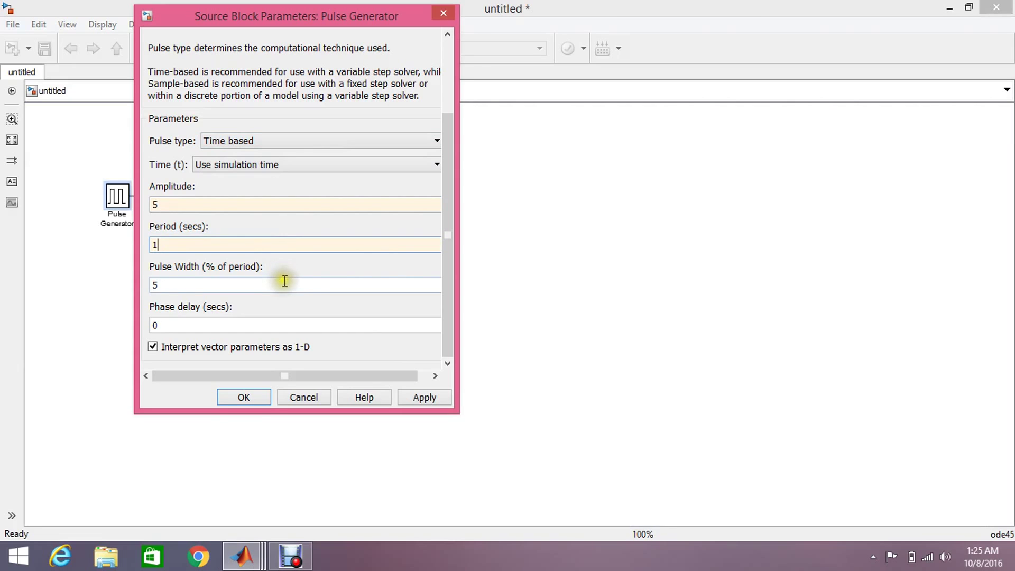
double_click(283, 281)
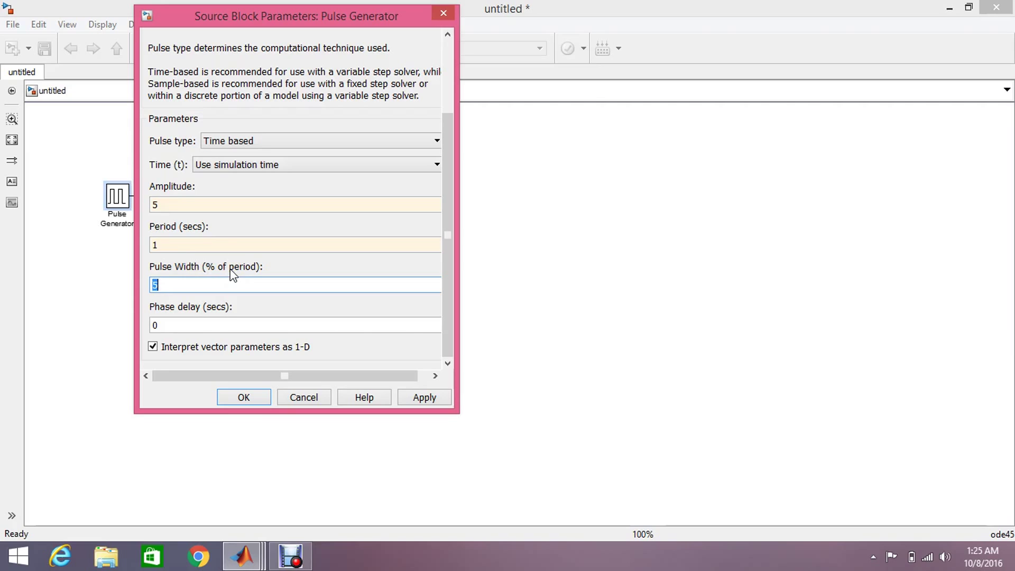
left_click(231, 285)
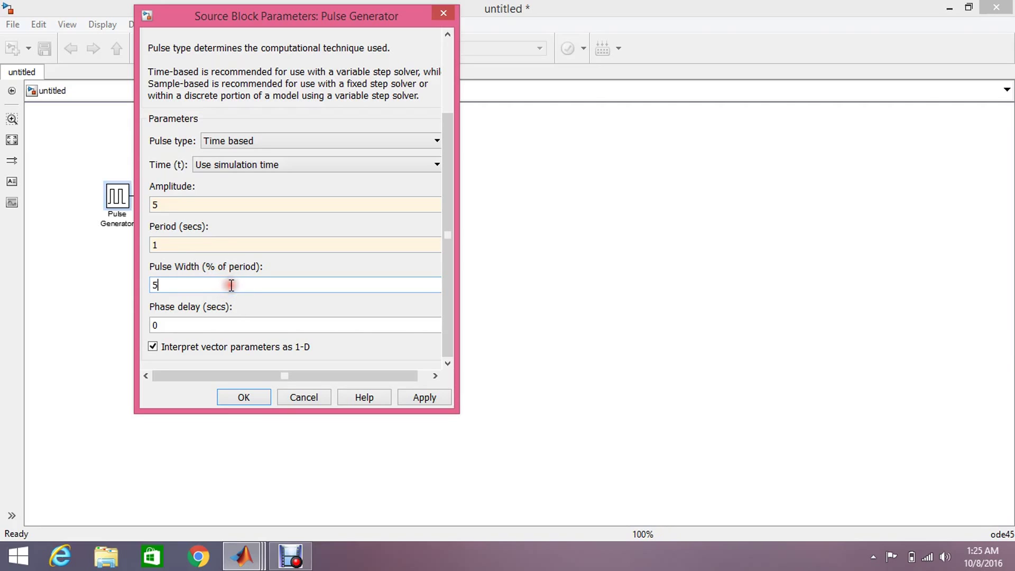
type("0")
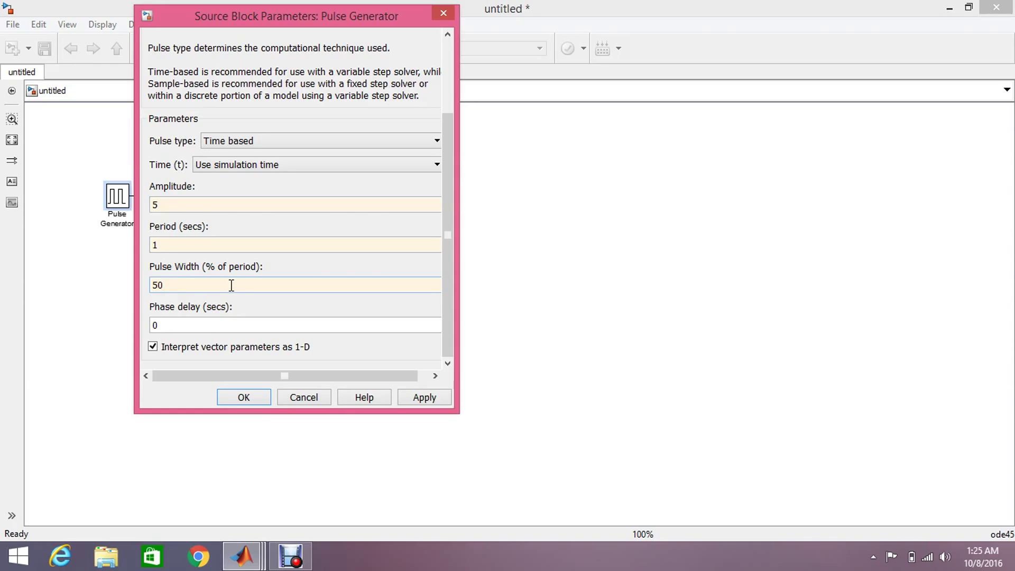
left_click(443, 312)
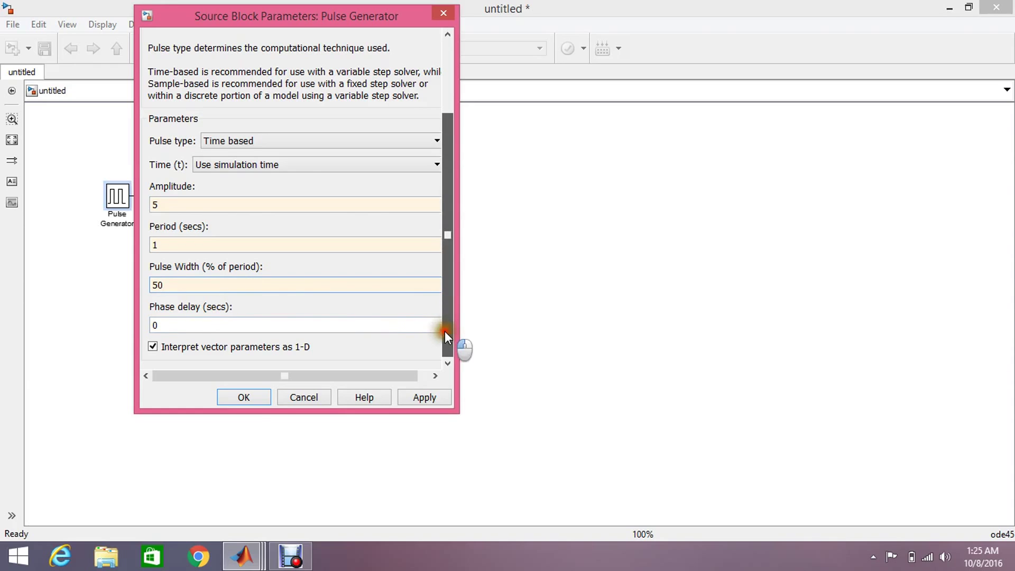
left_click(424, 397)
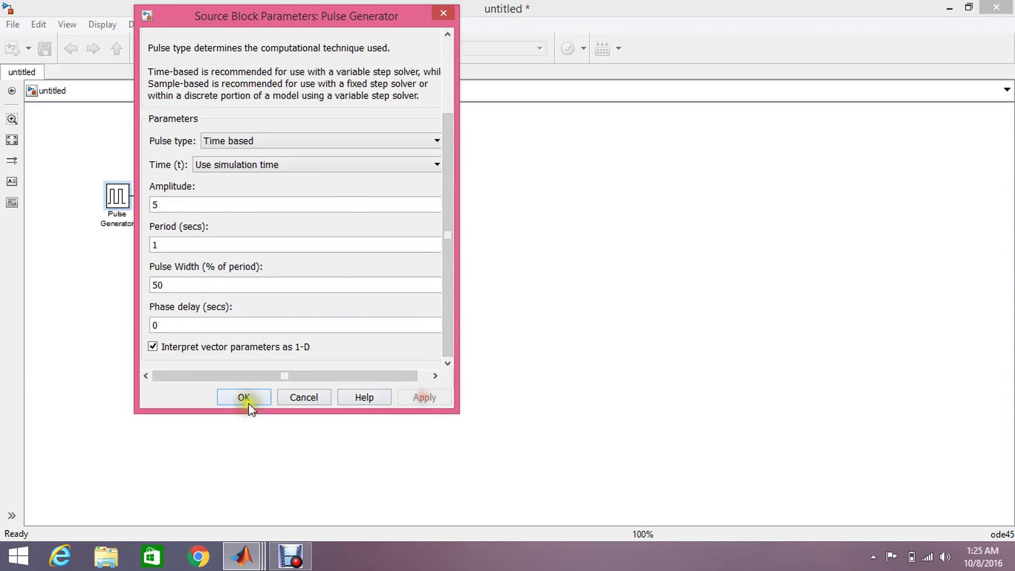
left_click(235, 394)
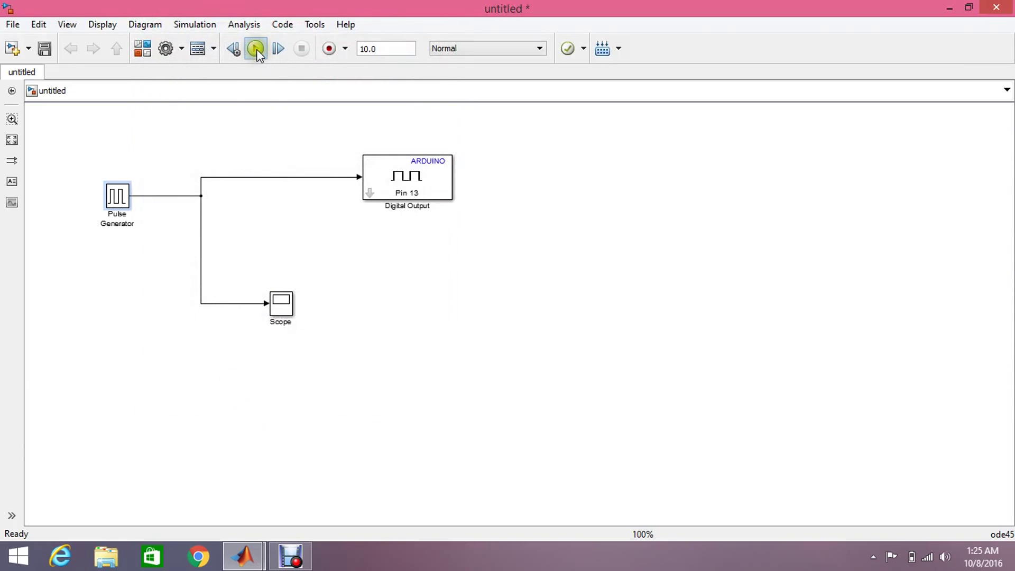
Run the simulation, view the 0-to-5 square wave in an enlarged Scope, then close it
left_click(256, 49)
left_click(255, 46)
left_click(256, 58)
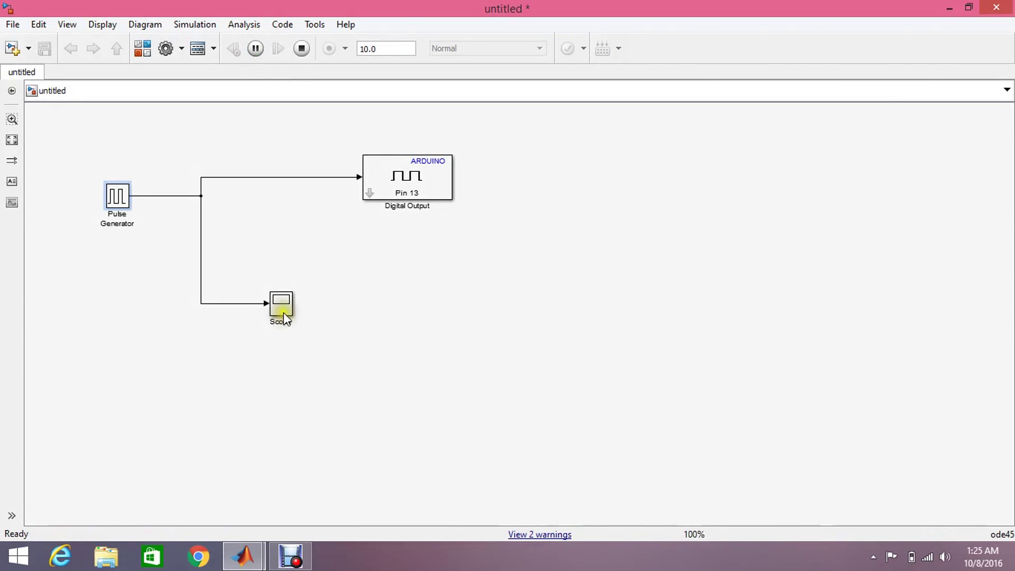
double_click(284, 309)
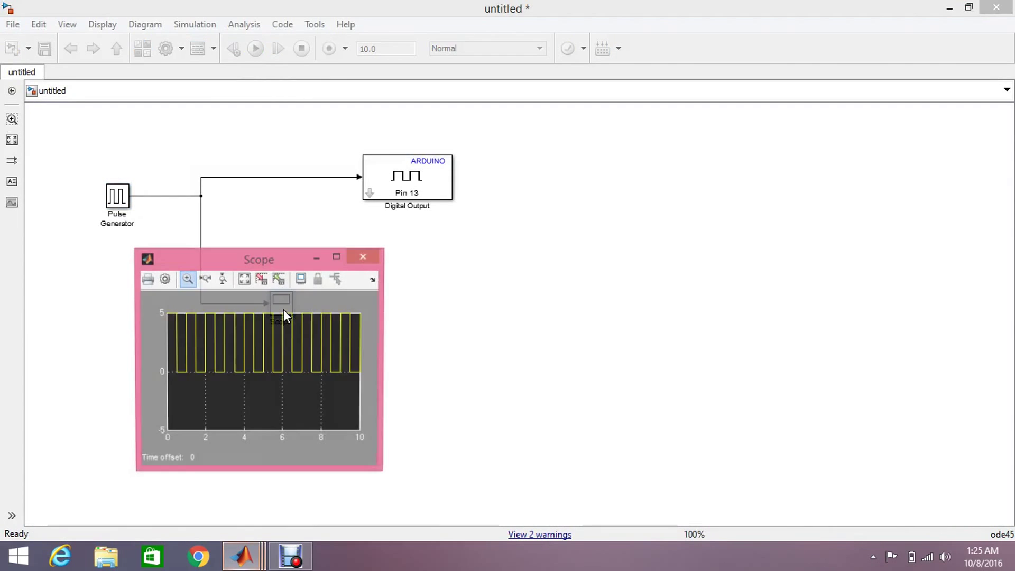
left_click(338, 257)
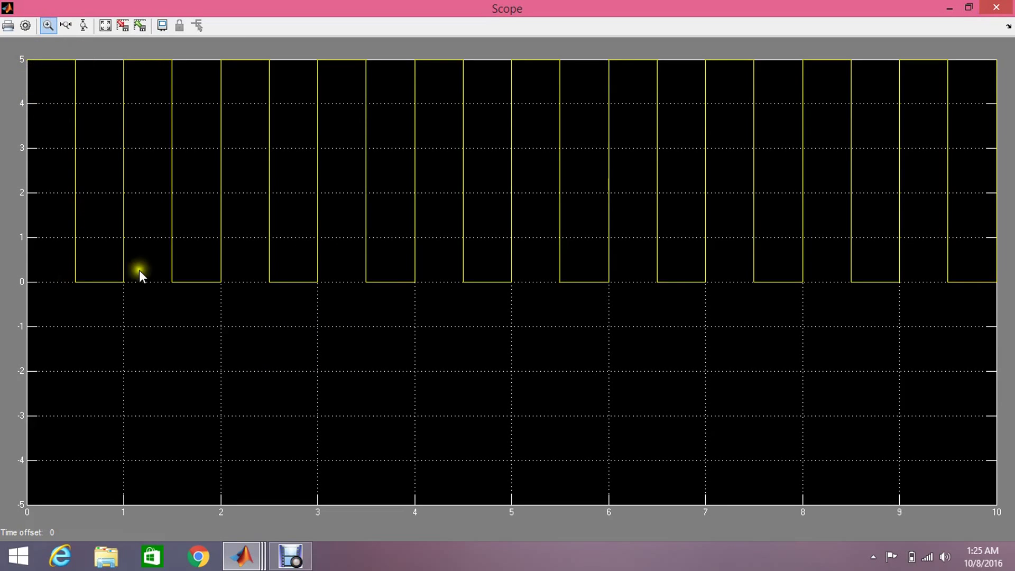
left_click(995, 7)
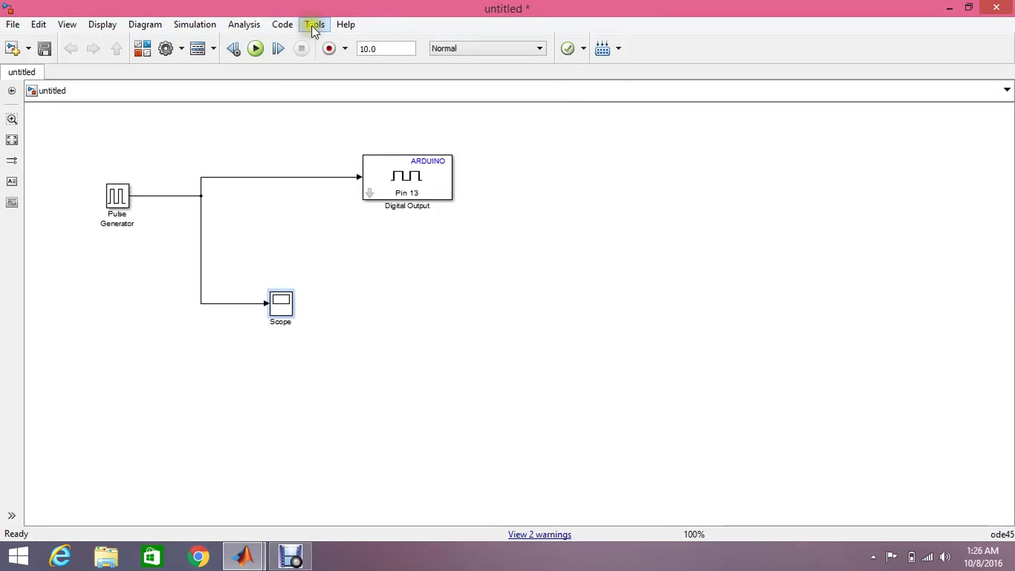
Open Tools > Run on Target Hardware > Prepare to Run in the model window
left_click(309, 26)
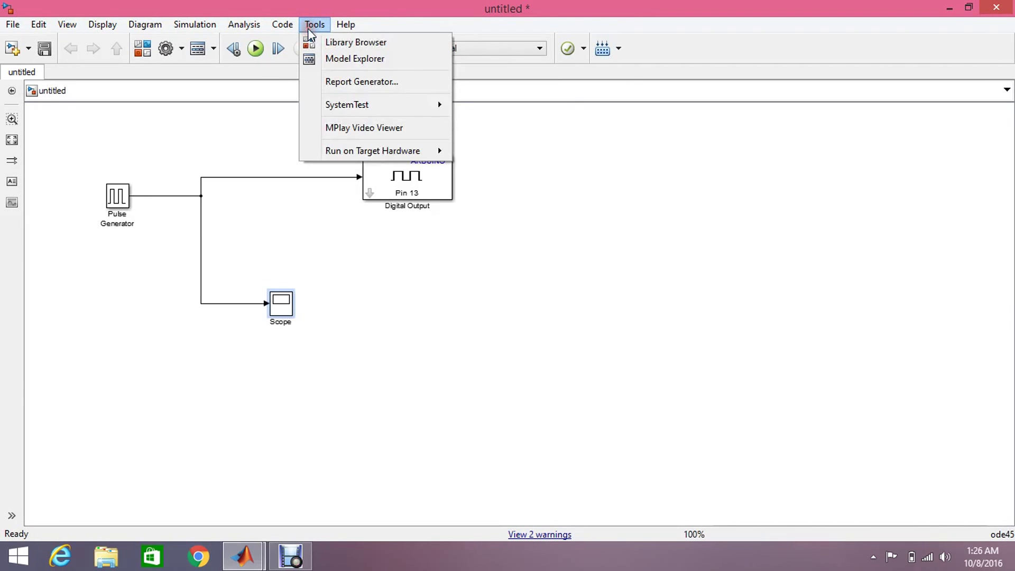
mouse_move(346, 150)
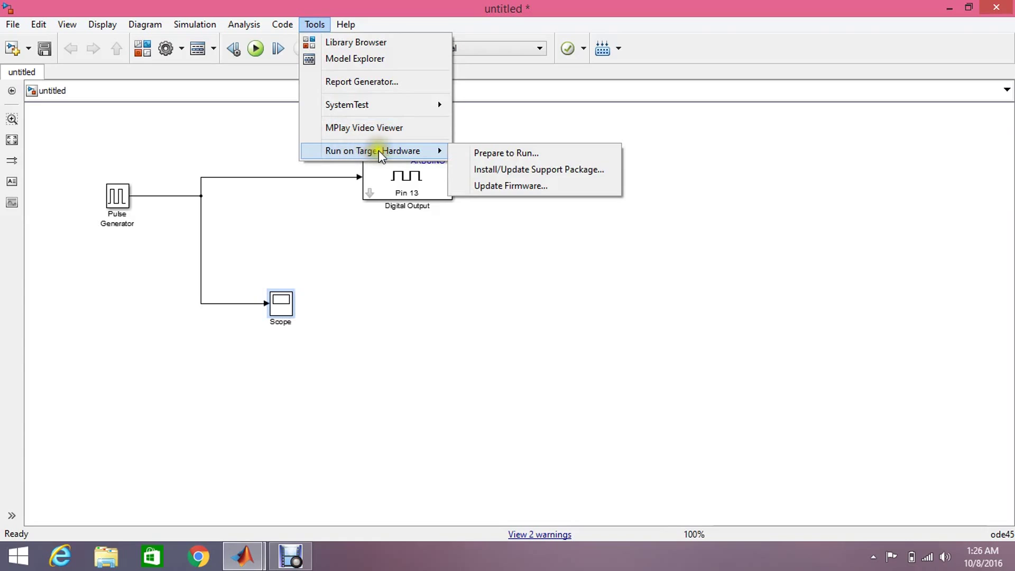
left_click(470, 154)
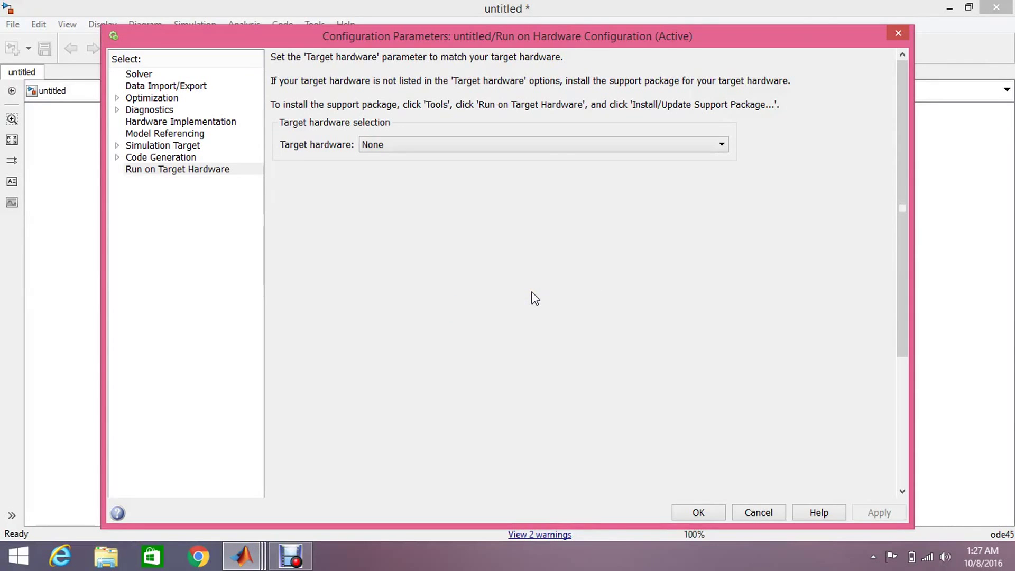
Target the Arduino Mega 2560, set the host COM port to Manually, and minimize the model
left_click(678, 147)
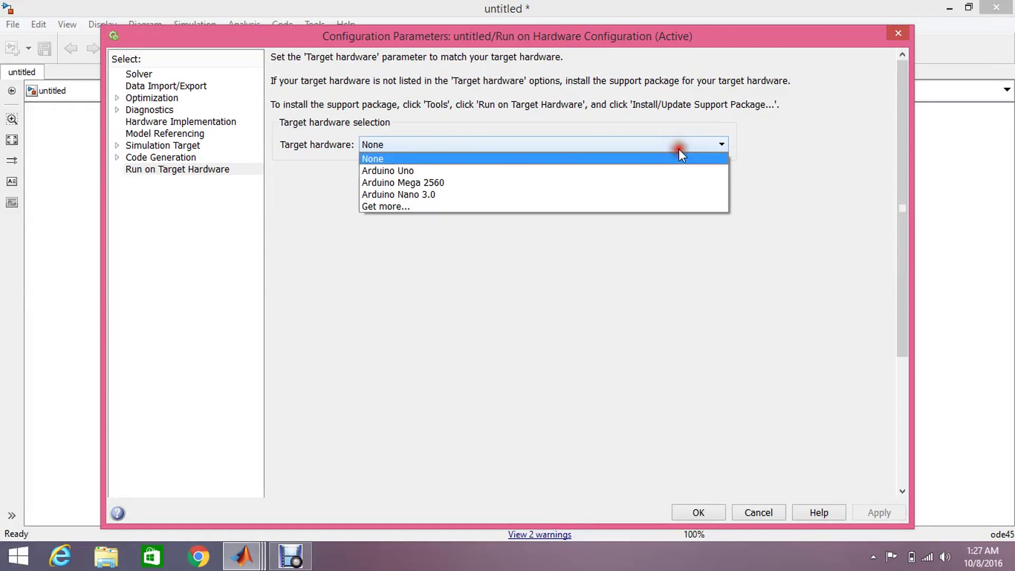
left_click(669, 182)
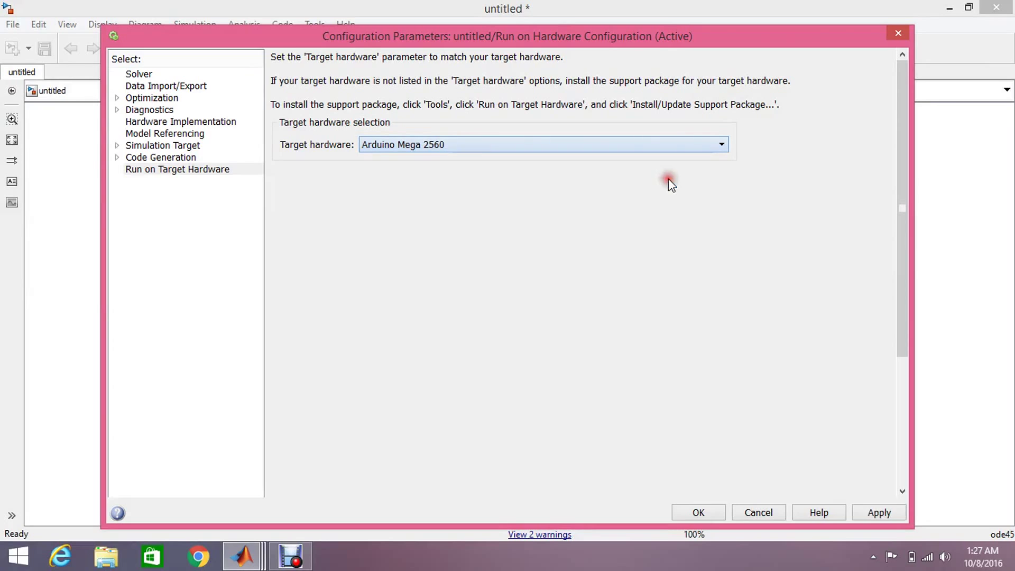
left_click(862, 508)
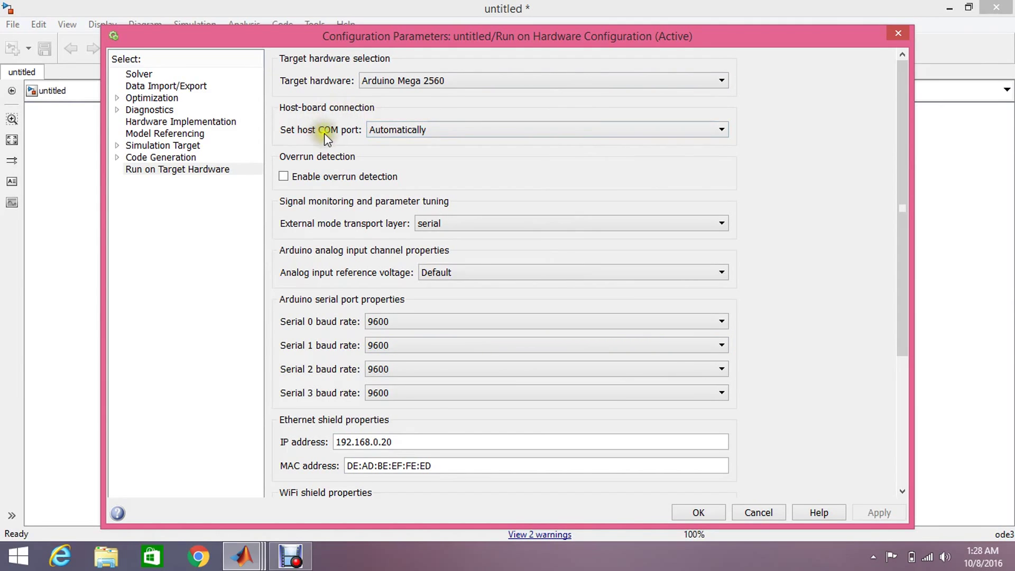
left_click(385, 135)
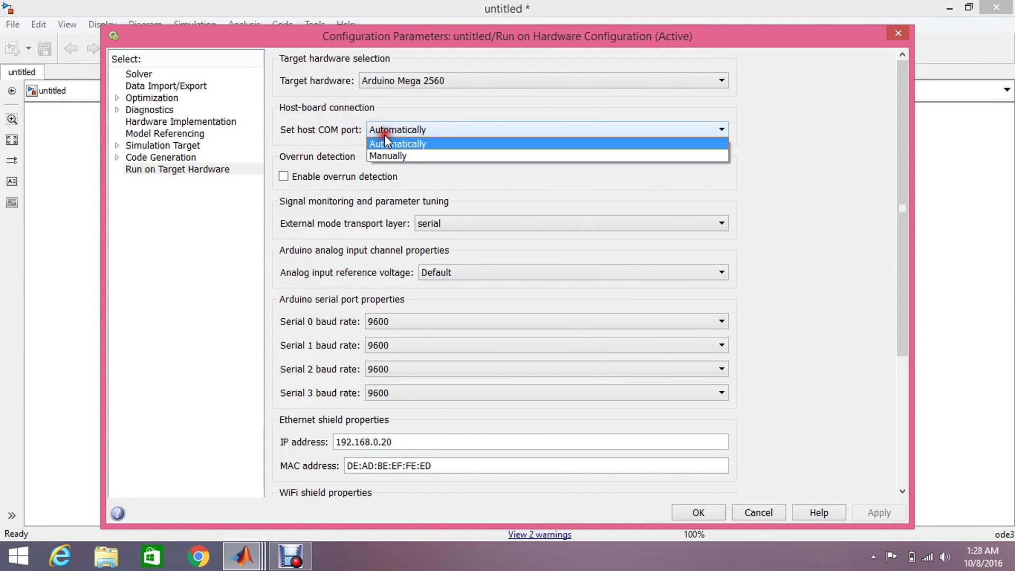
left_click(391, 160)
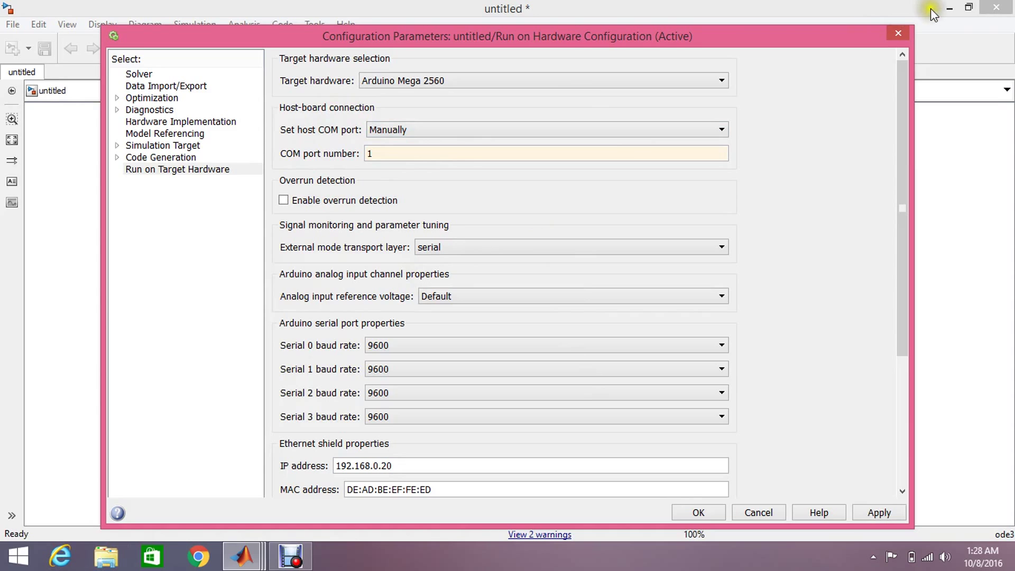
left_click(945, 10)
Check under Ports in Device Manager, opened via This PC properties, that the Arduino Mega 2560 uses COM4
left_click(945, 8)
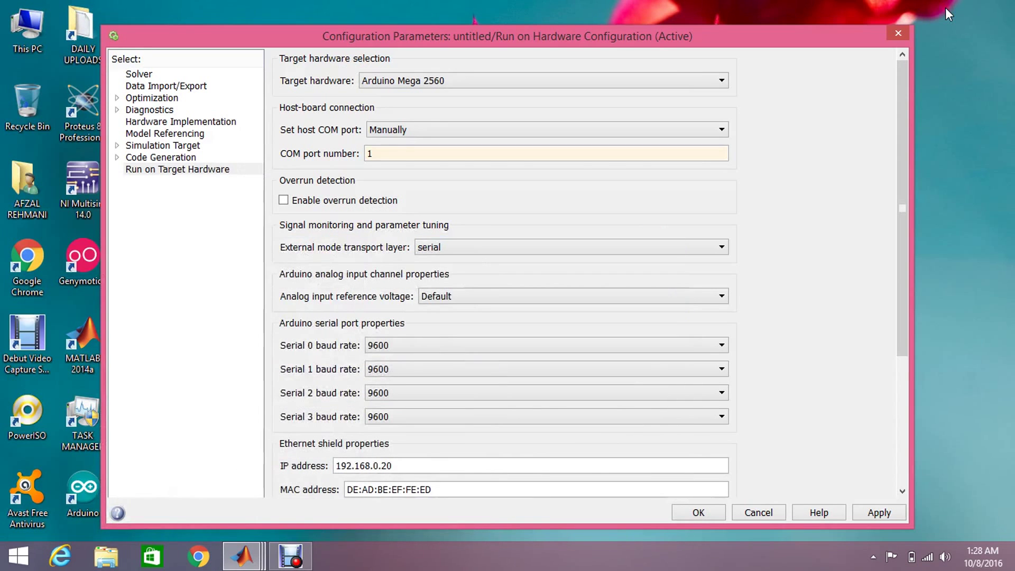
left_click(21, 28)
right_click(22, 28)
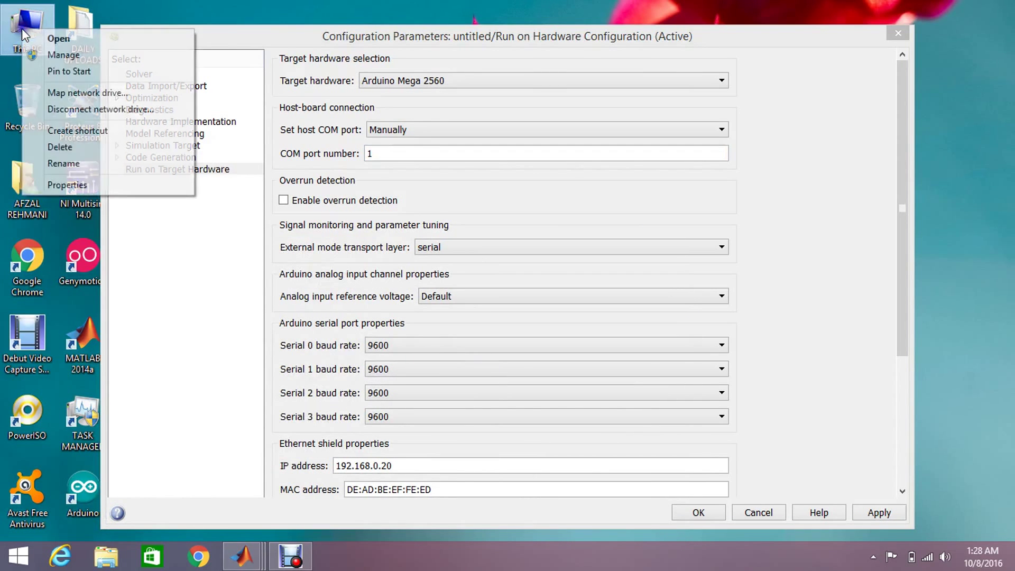
left_click(88, 184)
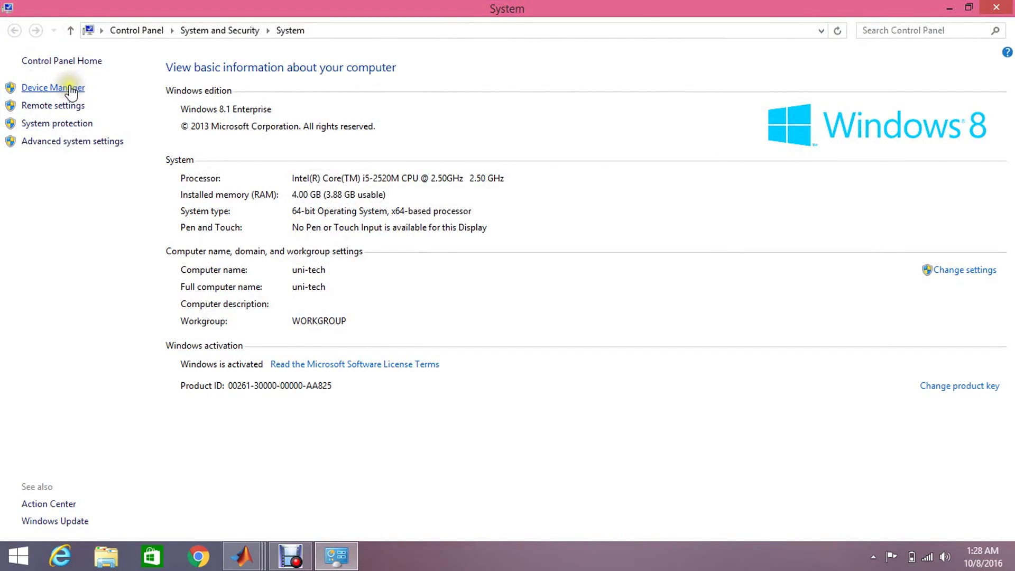
left_click(70, 88)
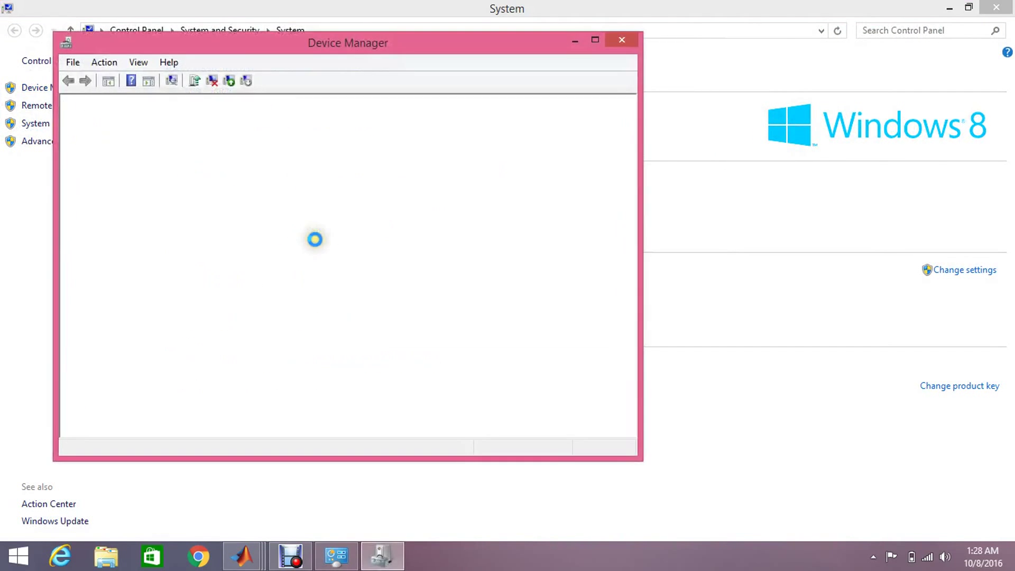
left_click(84, 355)
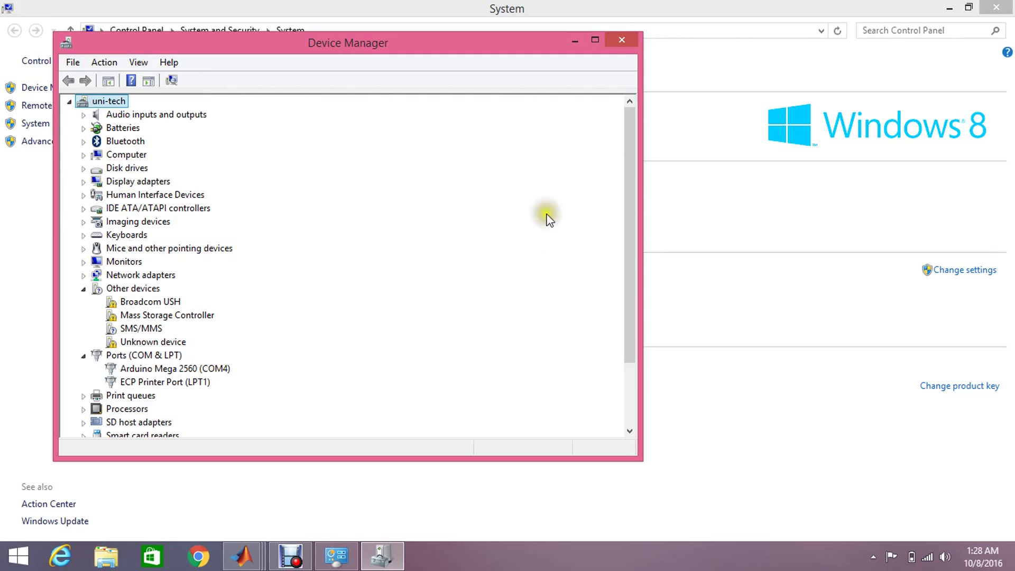
left_click(620, 43)
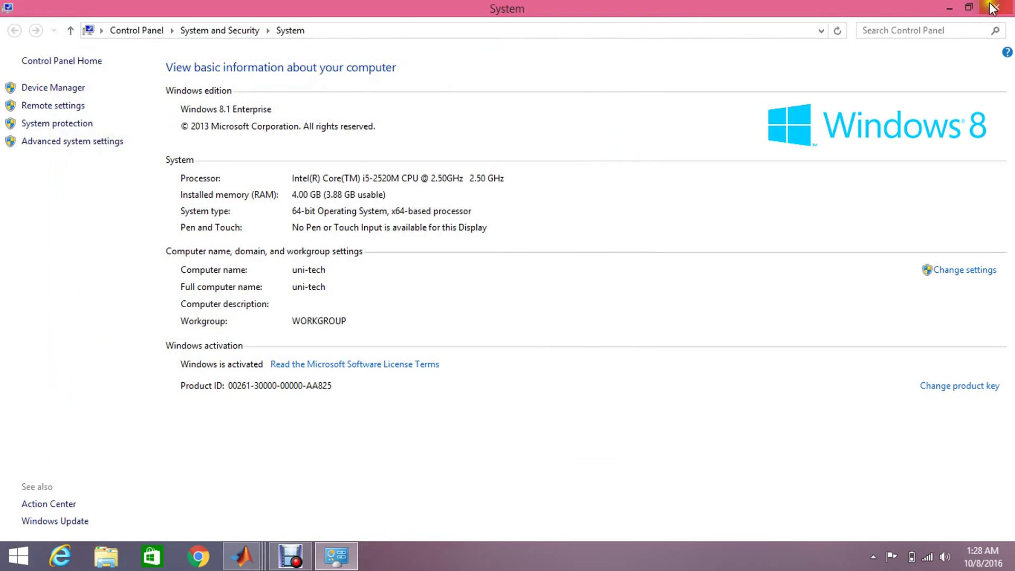
Change the COM port number to 4, then apply and confirm the configuration parameters
left_click(996, 7)
double_click(451, 154)
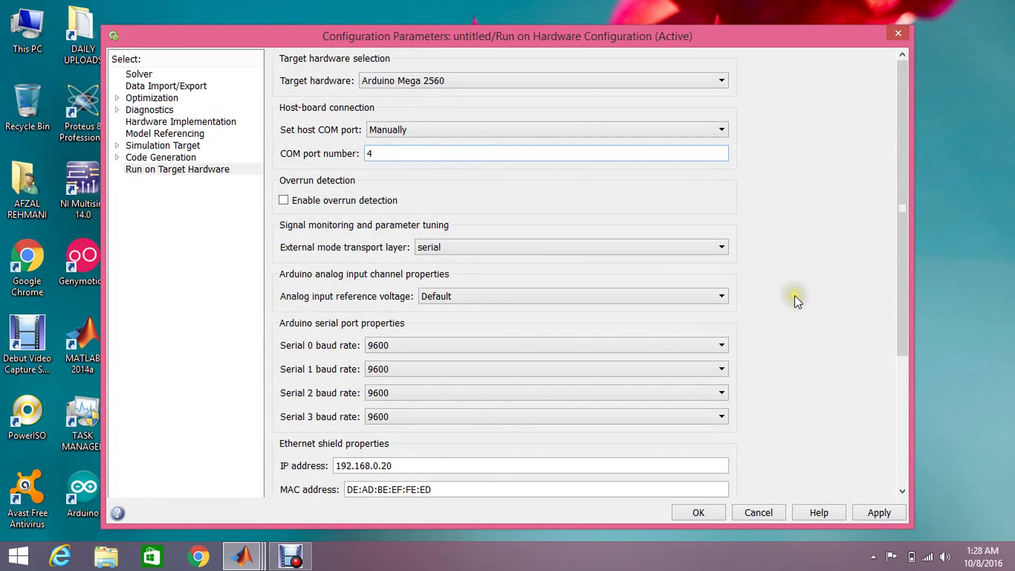
left_click(870, 511)
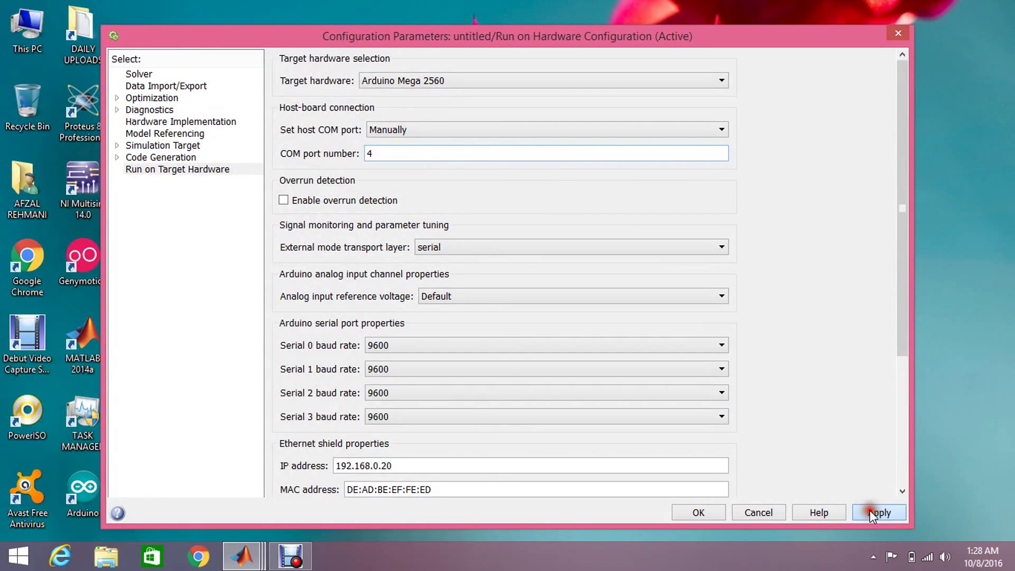
left_click(715, 511)
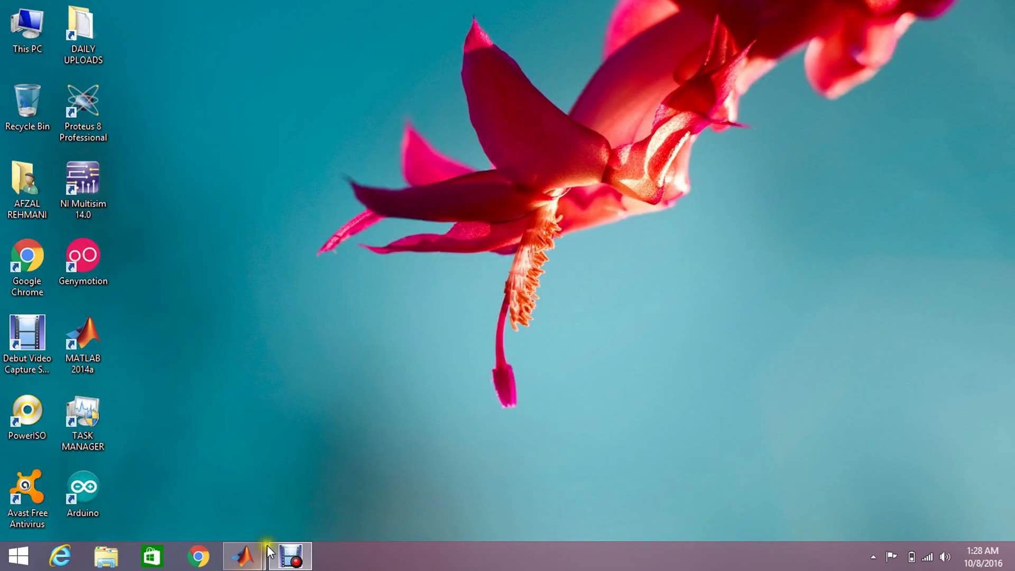
Save the untitled model on the Desktop as afzal.slx
mouse_move(244, 555)
left_click(318, 503)
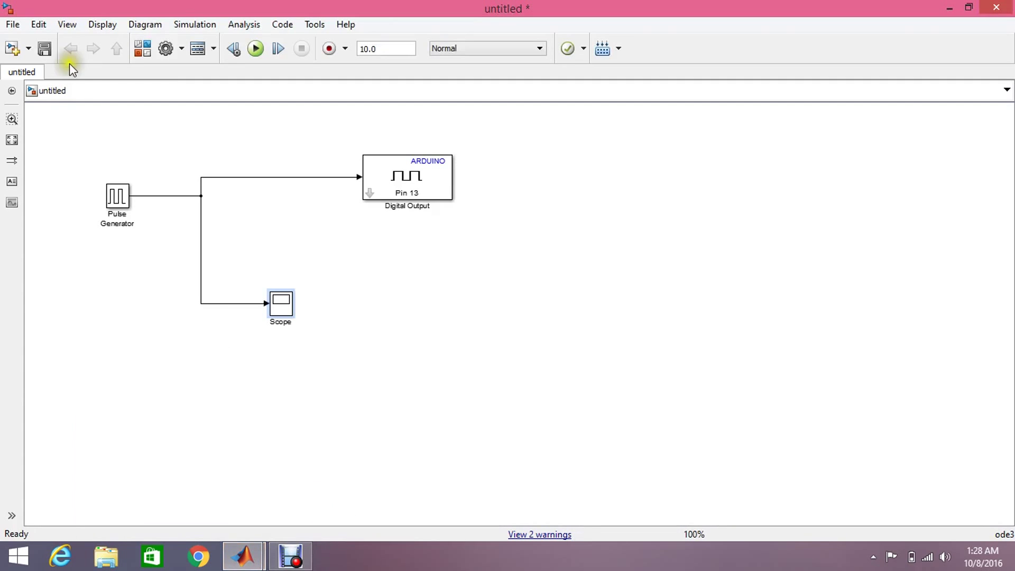
left_click(50, 48)
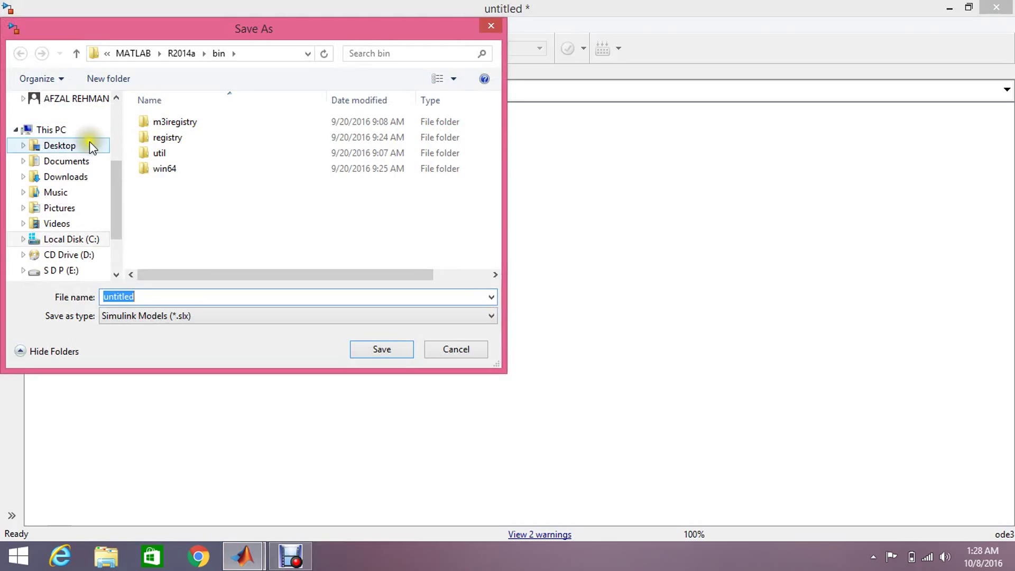
left_click(85, 145)
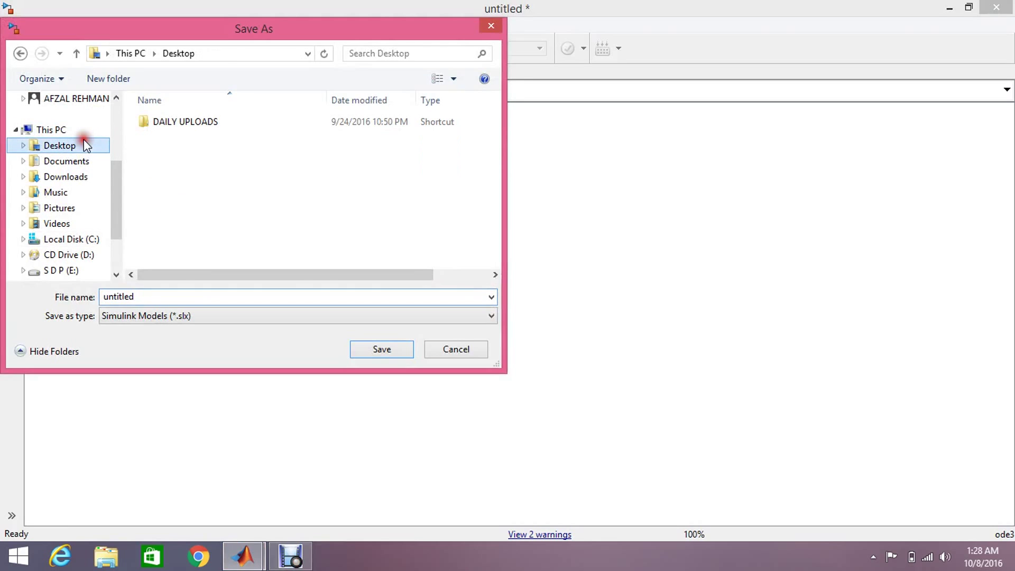
left_click(222, 291)
type("afzal")
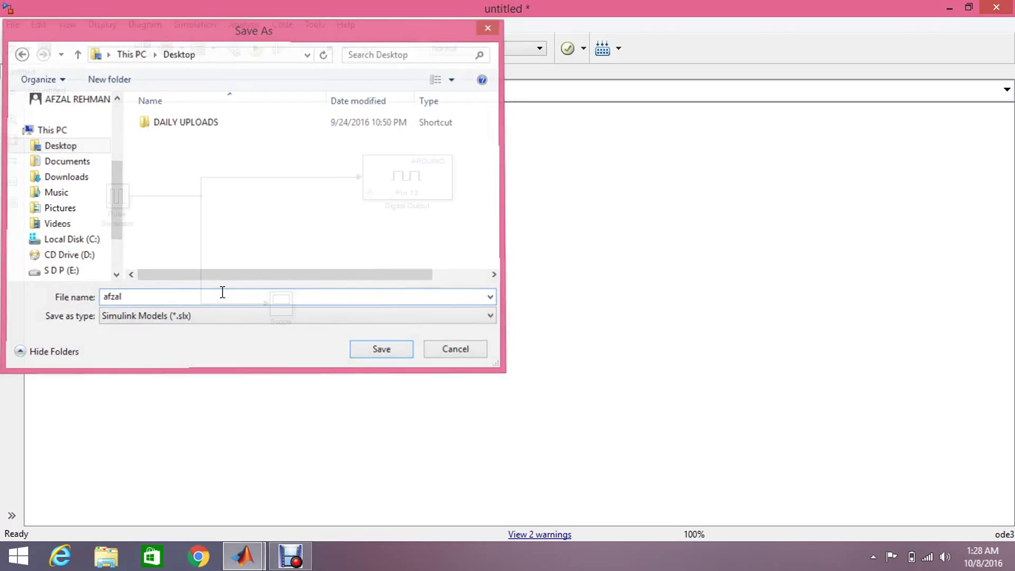
key("Return")
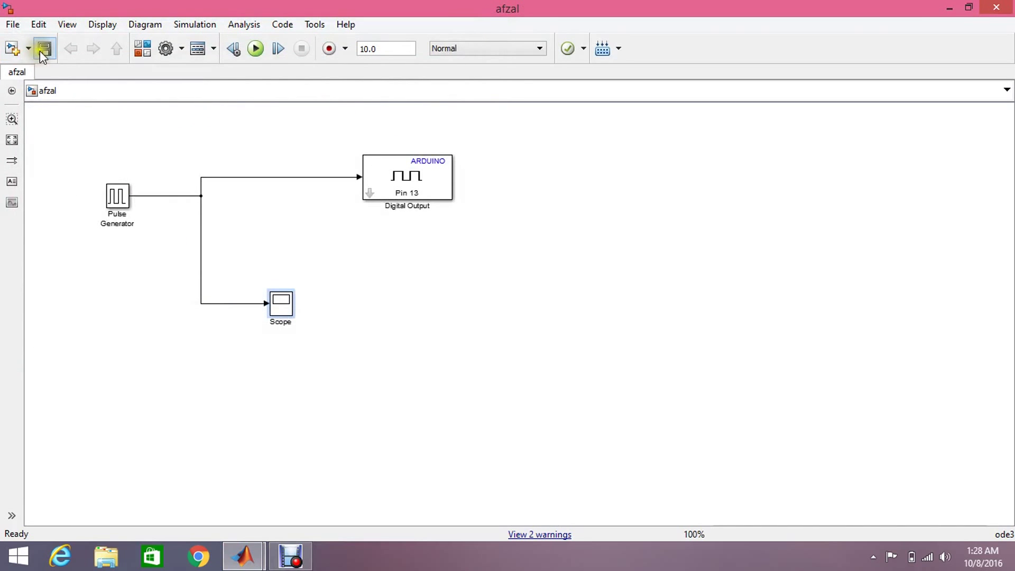
Make the Desktop MATLAB's current folder, then bring the afzal model window back
left_click(245, 554)
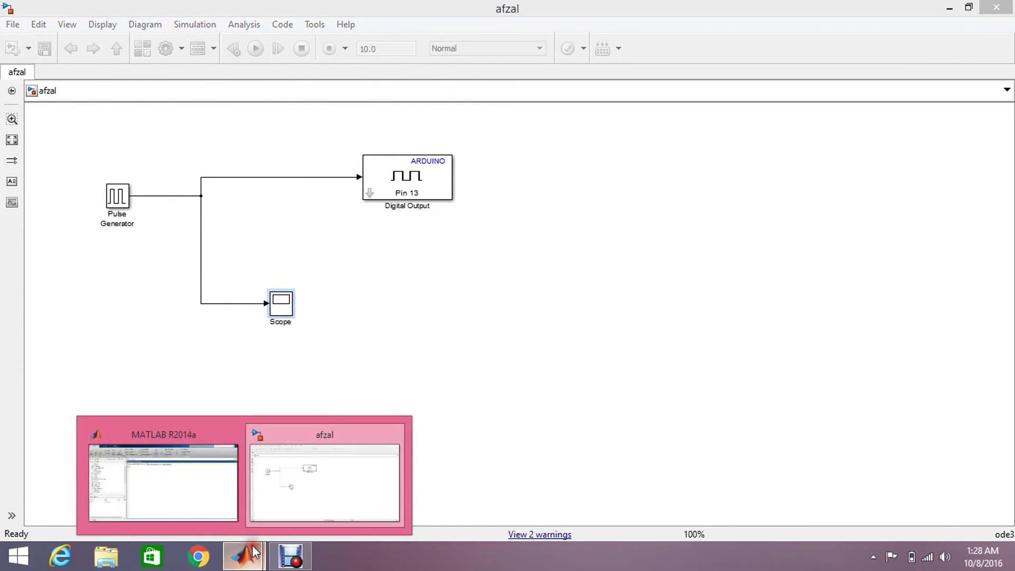
left_click(190, 506)
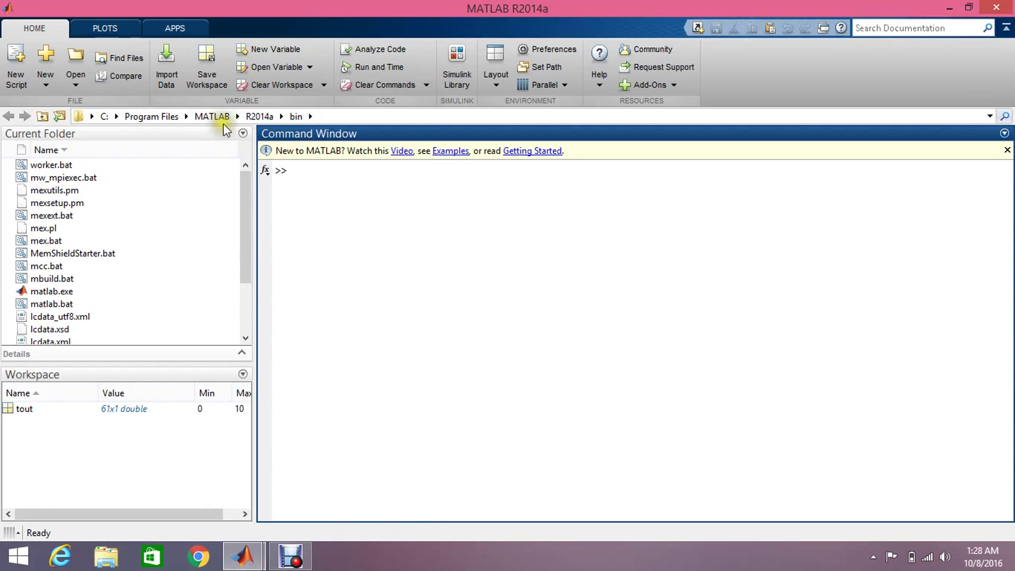
left_click(59, 116)
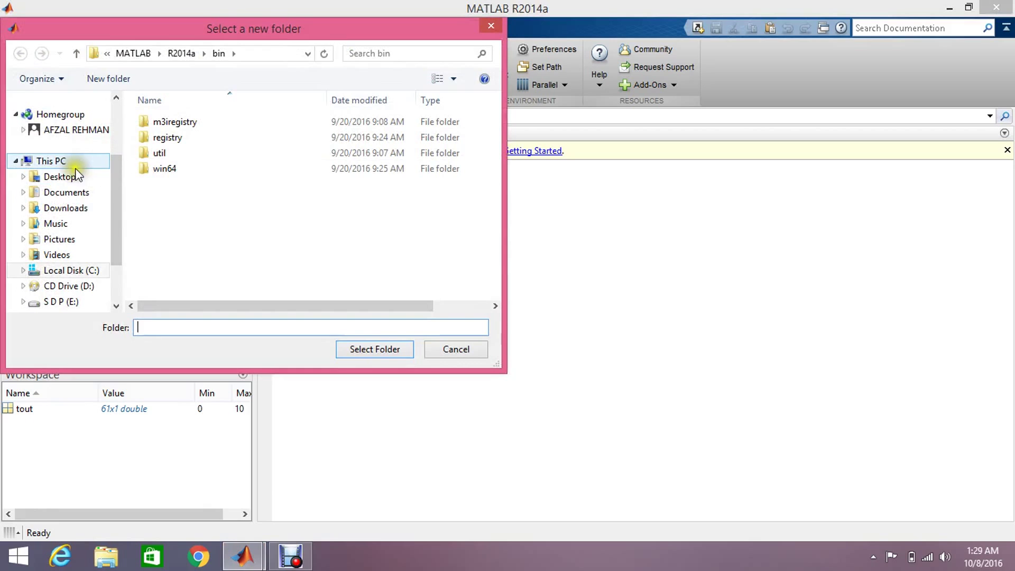
left_click(68, 175)
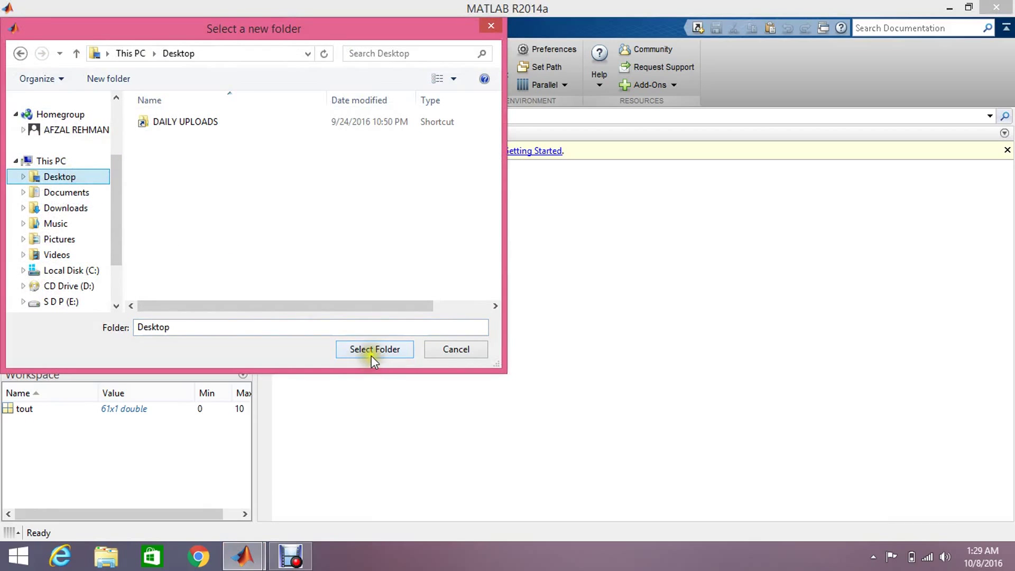
left_click(319, 326)
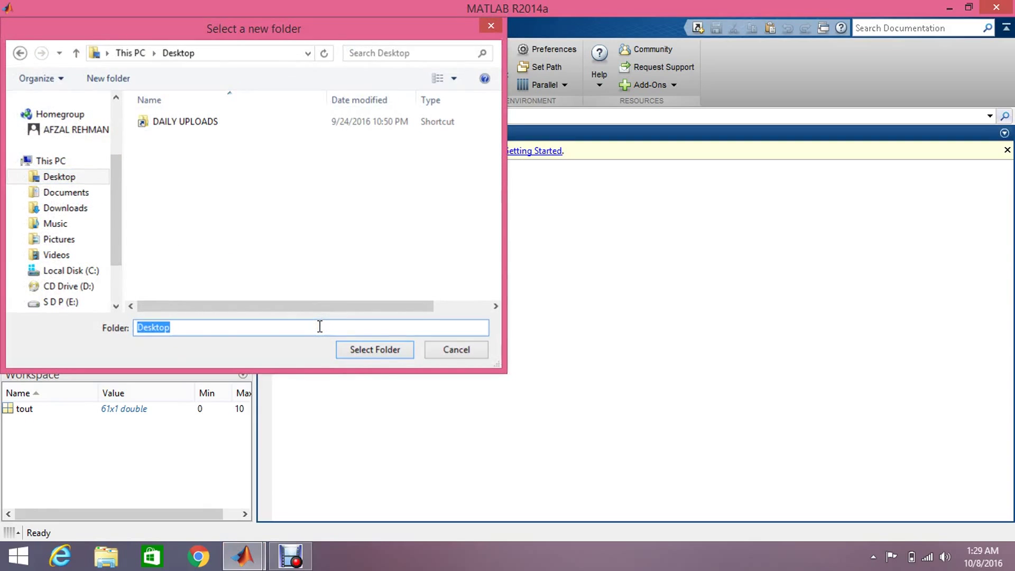
key("Return")
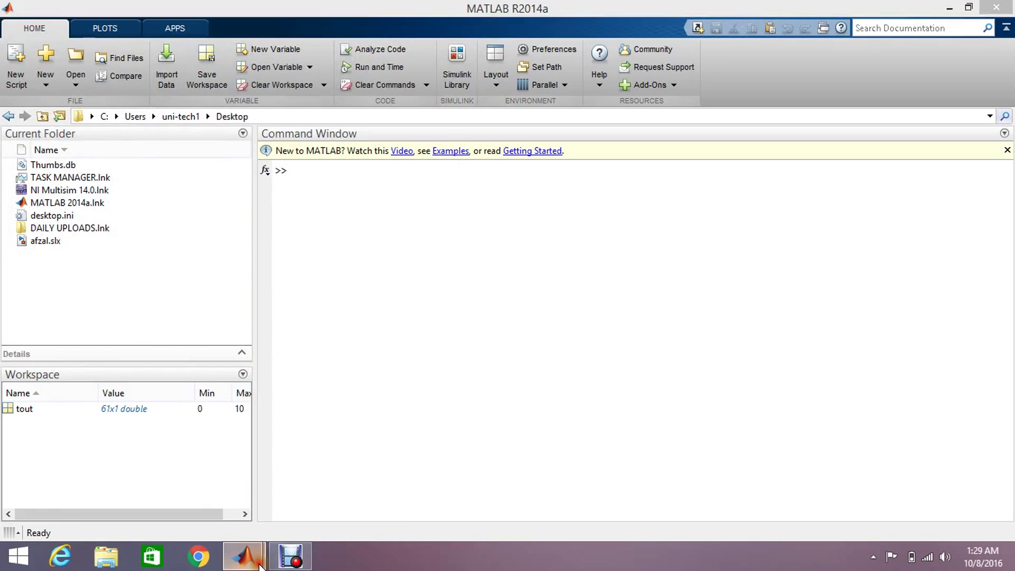
mouse_move(260, 565)
left_click(308, 442)
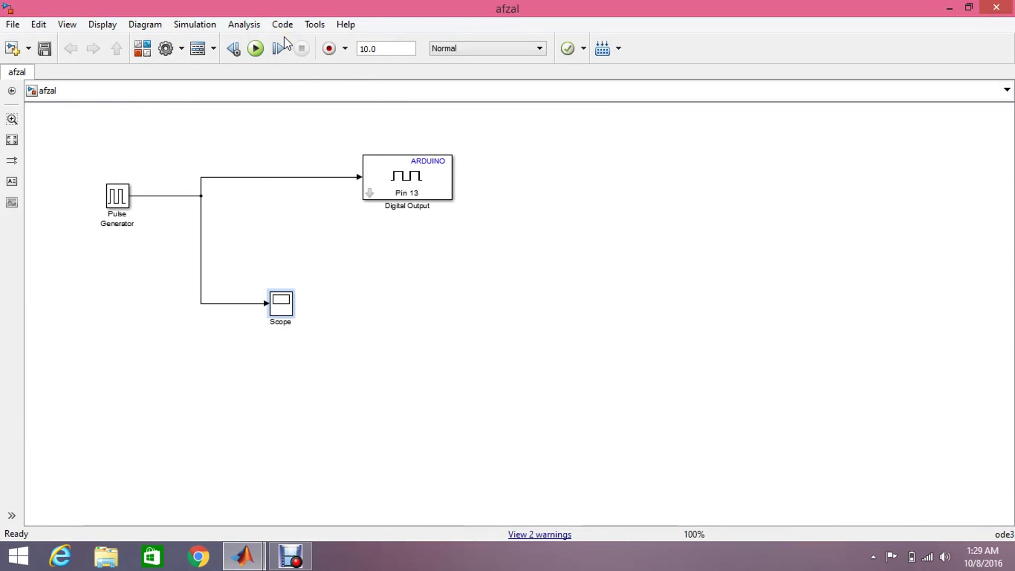
Run the afzal model and choose Deploy to Hardware to load it onto the Arduino Mega 2560
left_click(256, 48)
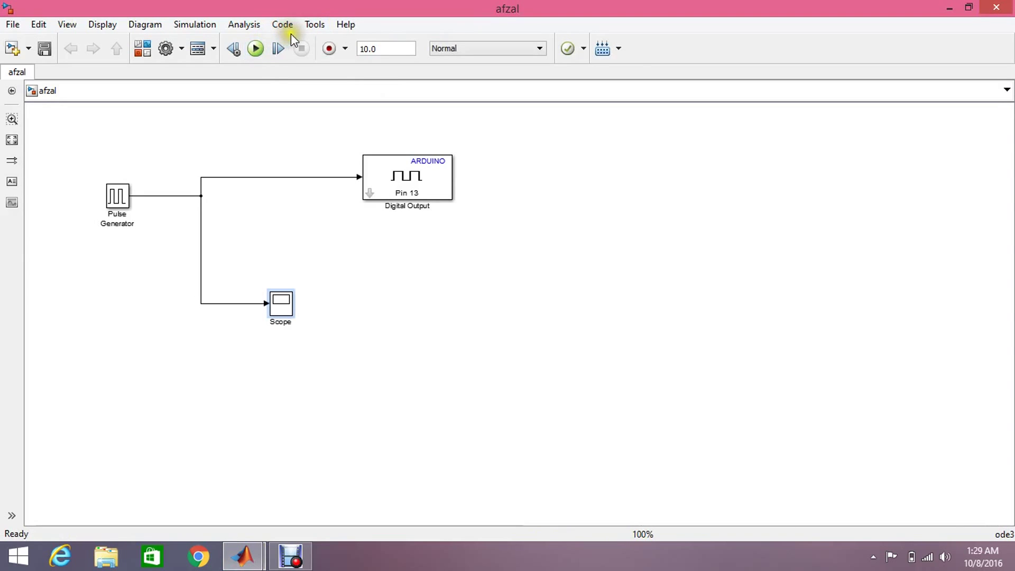
left_click(620, 47)
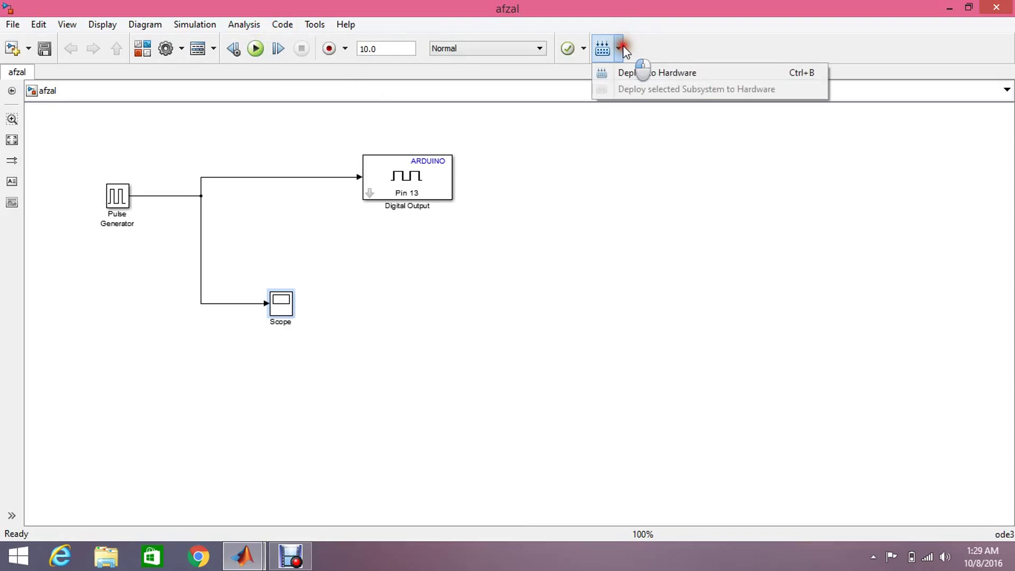
left_click(629, 74)
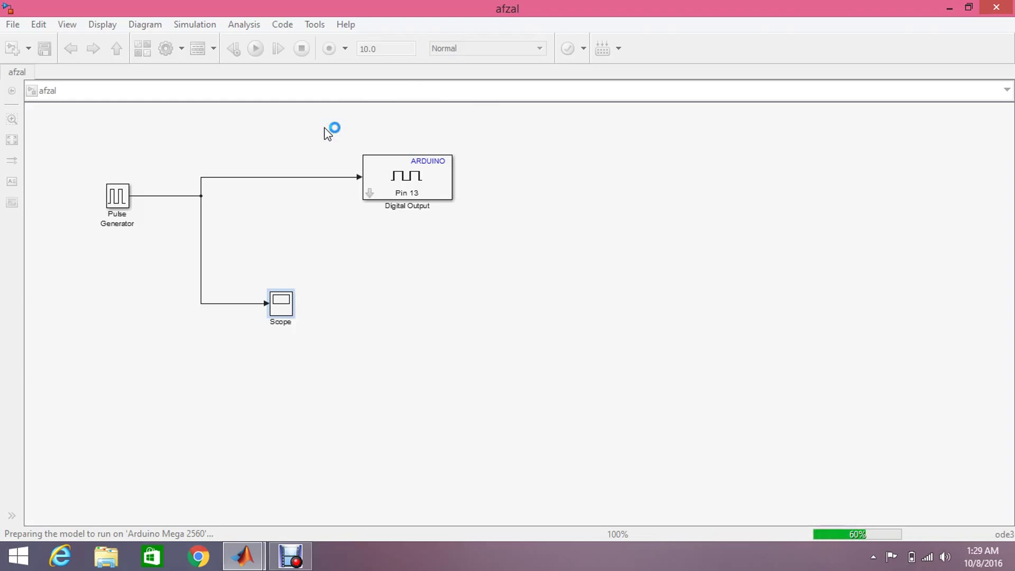
left_click(290, 556)
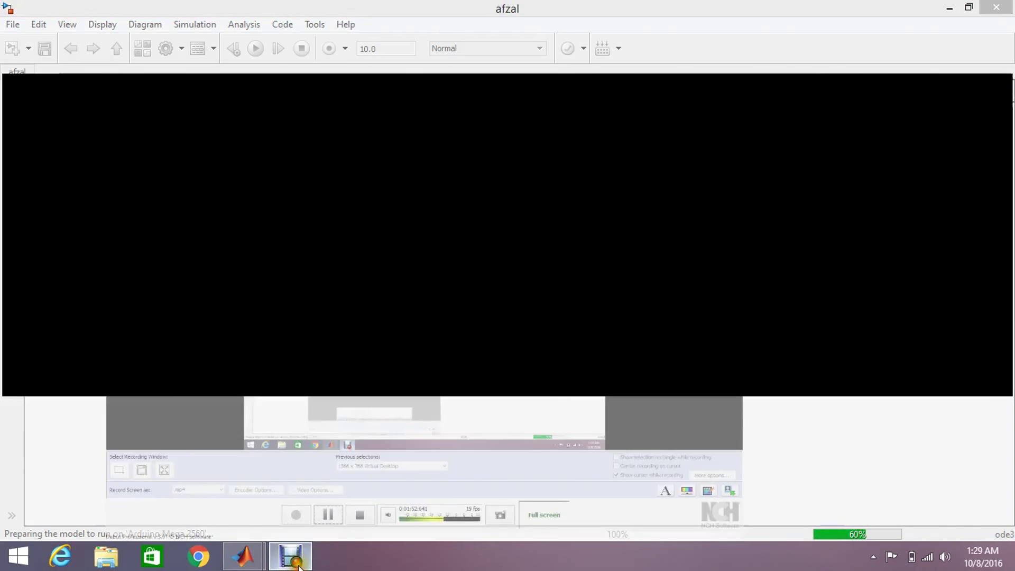